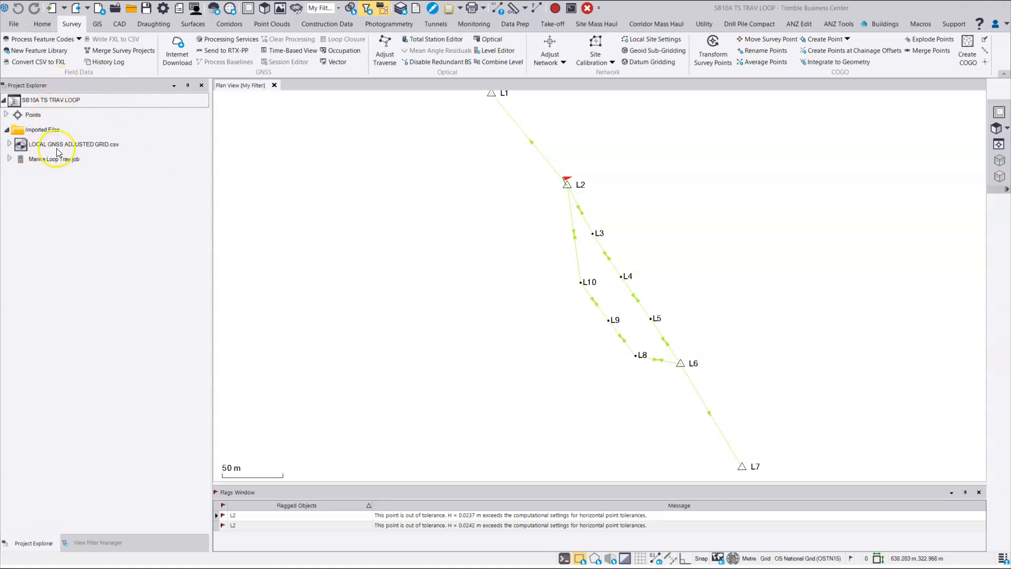
# Step: Expand Marina Loop Trav.job down to L2 (S10)'s backsight, backbearing to L1, Rounds and Set 1
pyautogui.click(11, 159)
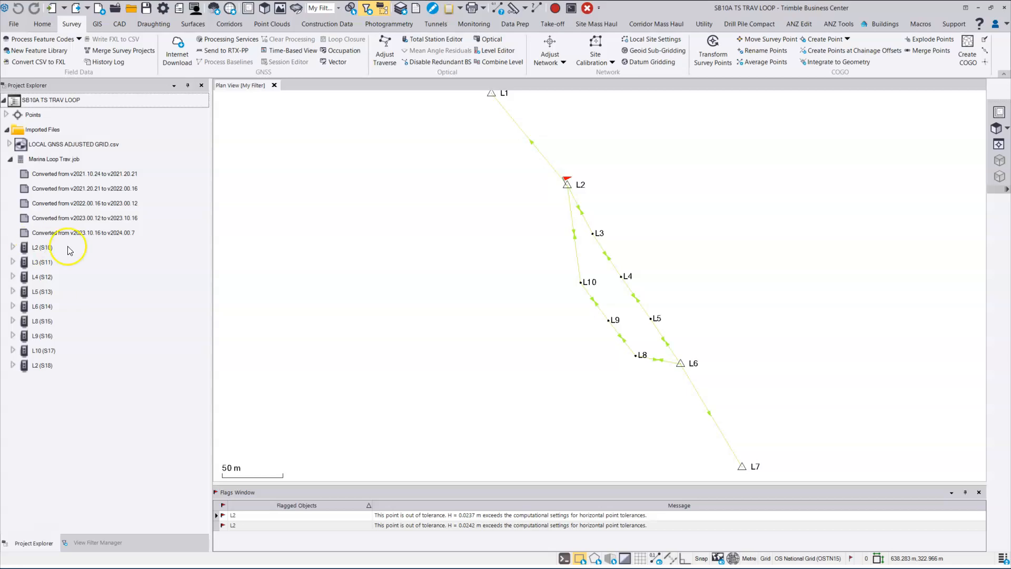
pyautogui.click(14, 248)
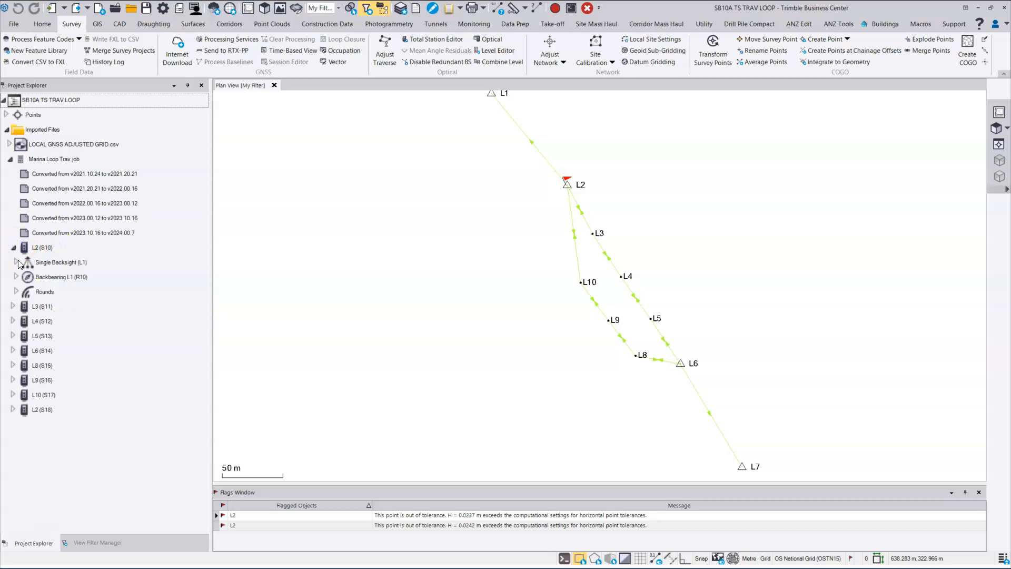
pyautogui.click(18, 262)
pyautogui.click(16, 292)
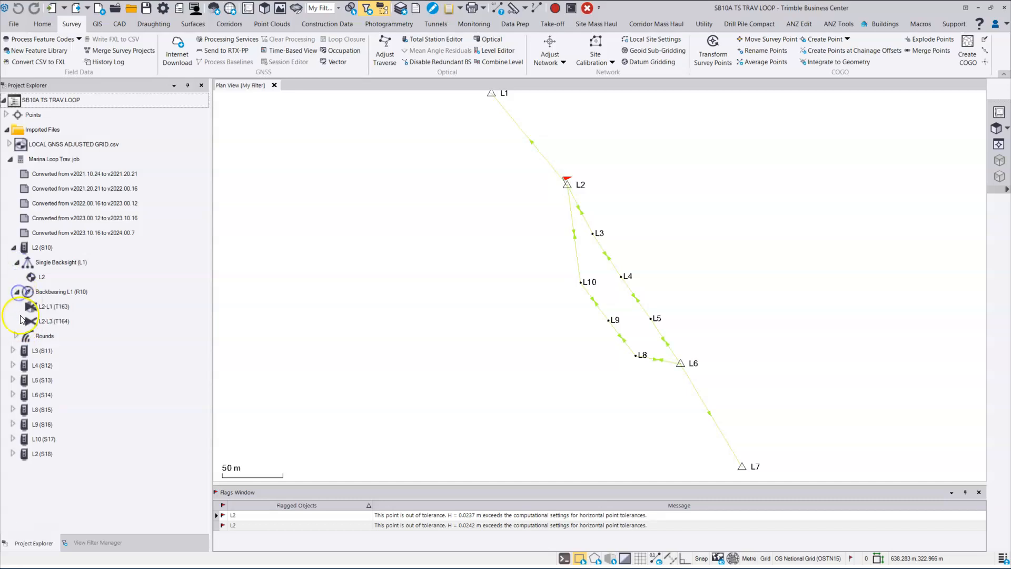
pyautogui.click(16, 336)
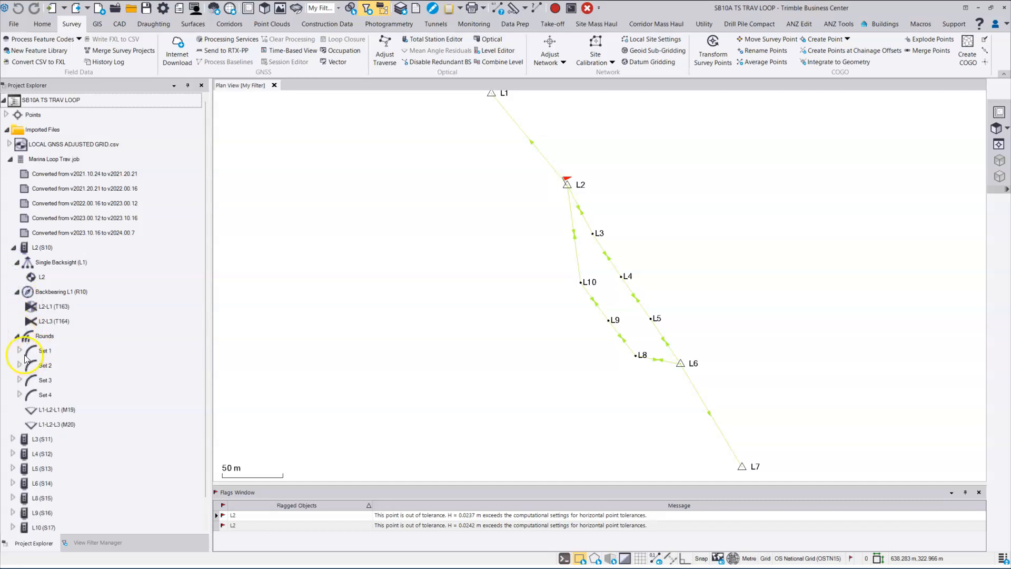
pyautogui.click(21, 351)
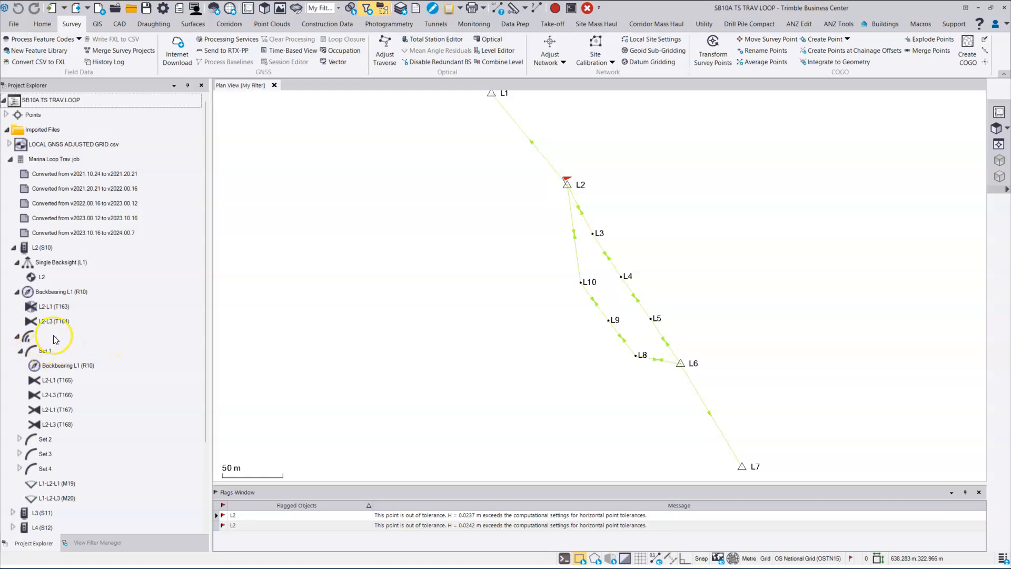
# Step: Collapse the backbearing observations and Rounds, then re-expand Rounds to review the four round sets
pyautogui.scroll(-3, 43, 307)
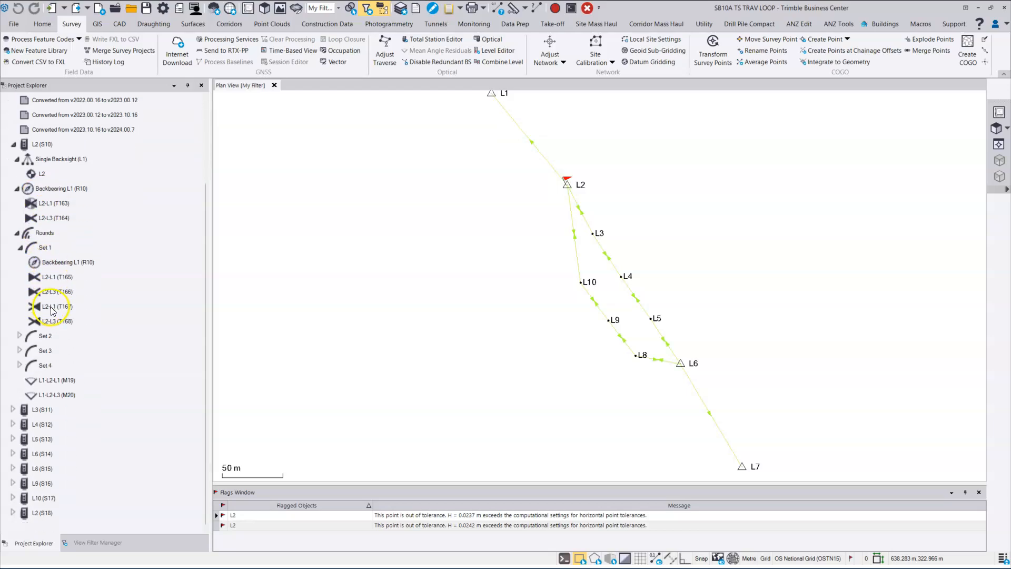
pyautogui.click(17, 188)
pyautogui.click(17, 233)
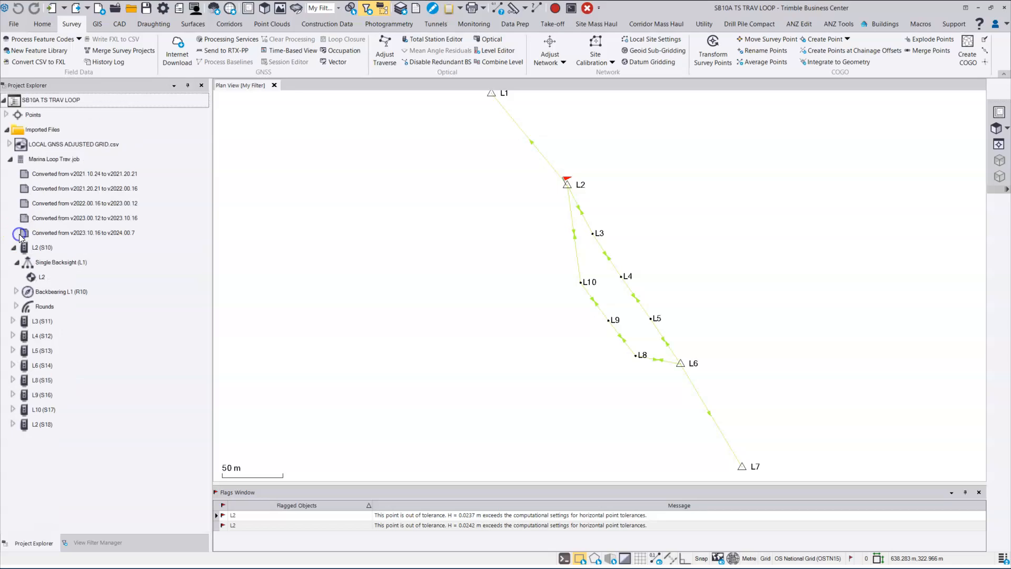
pyautogui.click(17, 306)
pyautogui.scroll(-2, 68, 326)
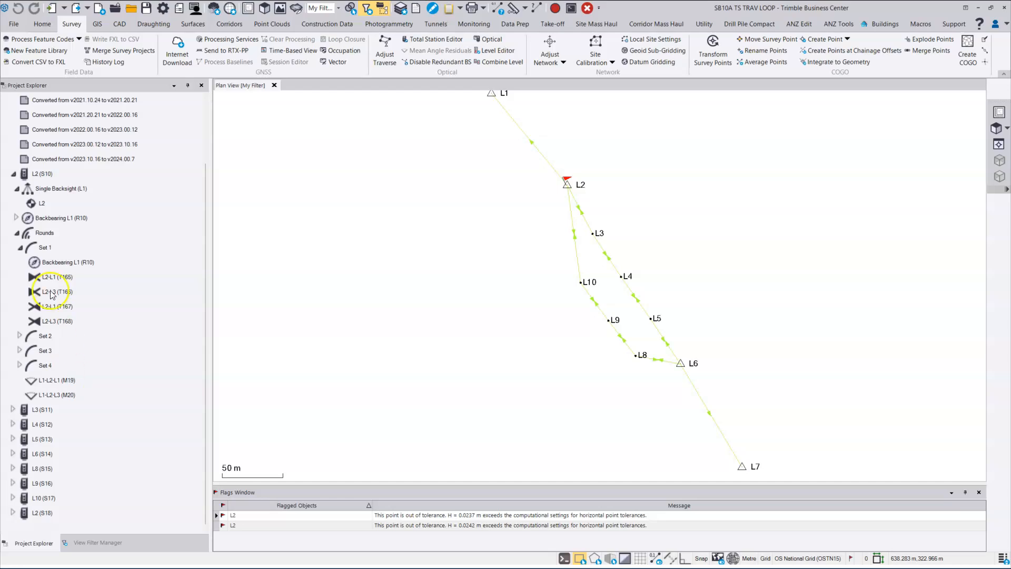
pyautogui.scroll(2, 70, 320)
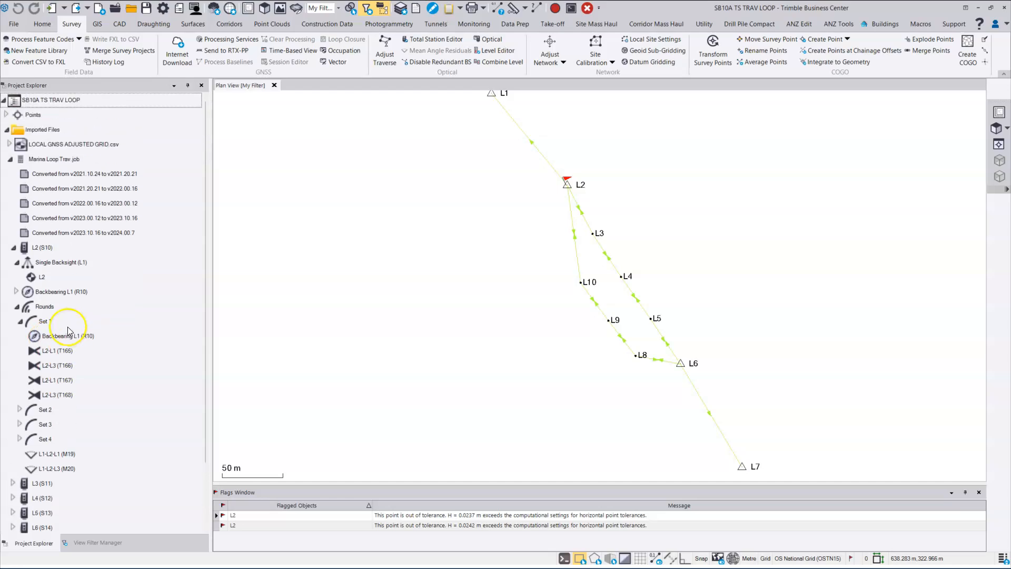
# Step: List points L1–L10 and highlight L2's M20 and M19 observations in the plan
pyautogui.click(7, 115)
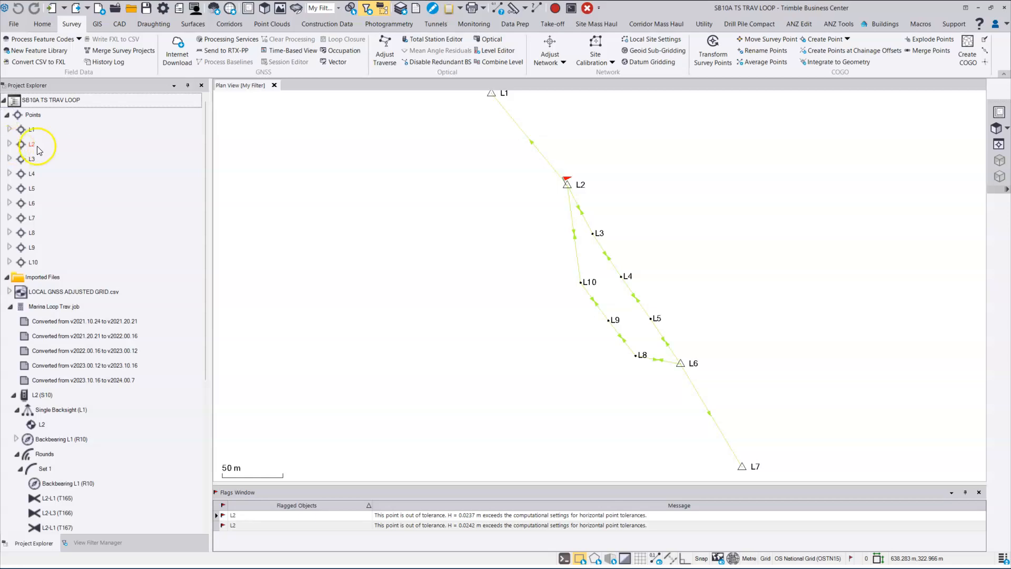
pyautogui.click(10, 145)
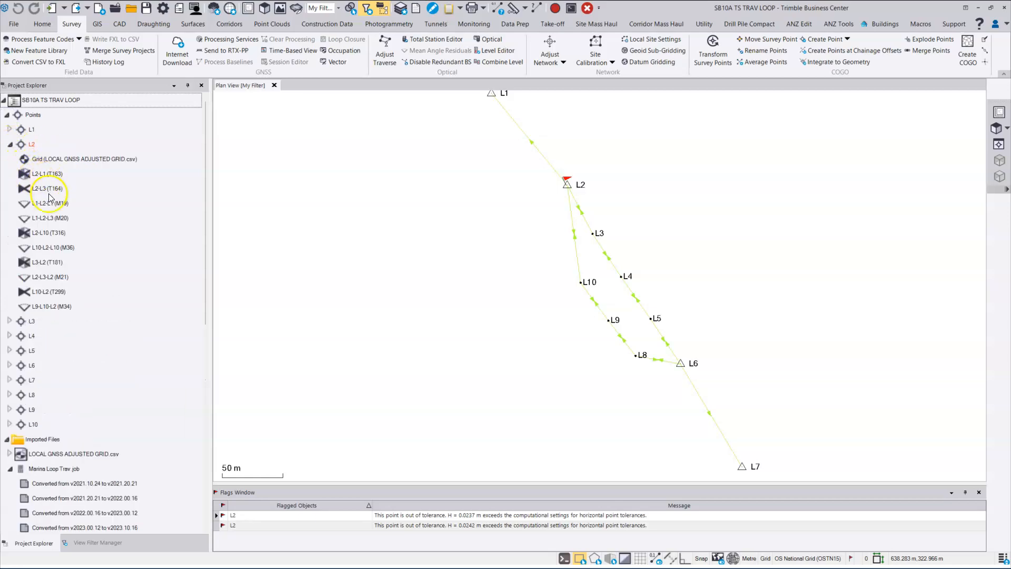
pyautogui.click(56, 218)
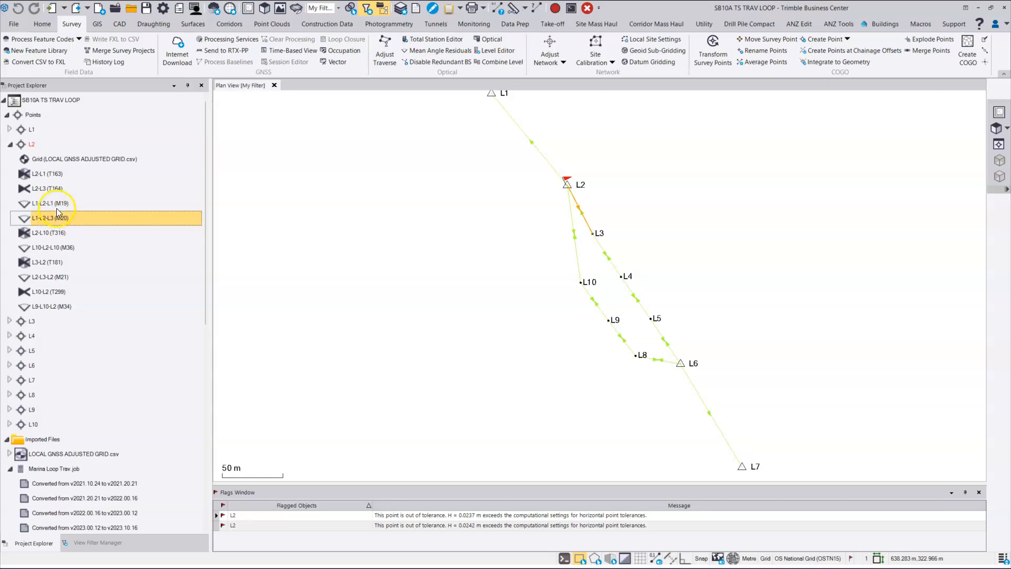
pyautogui.click(71, 204)
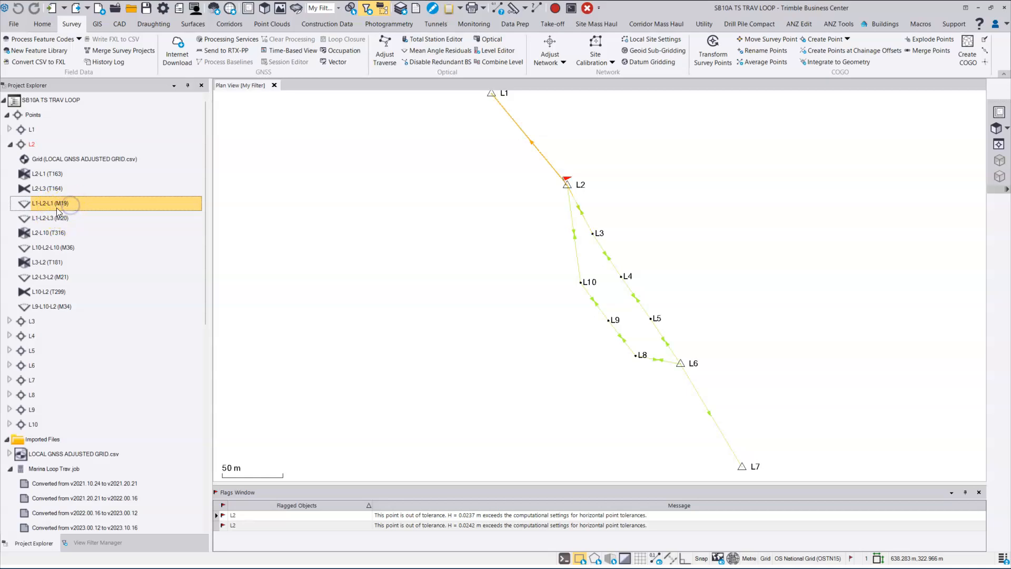
pyautogui.click(77, 221)
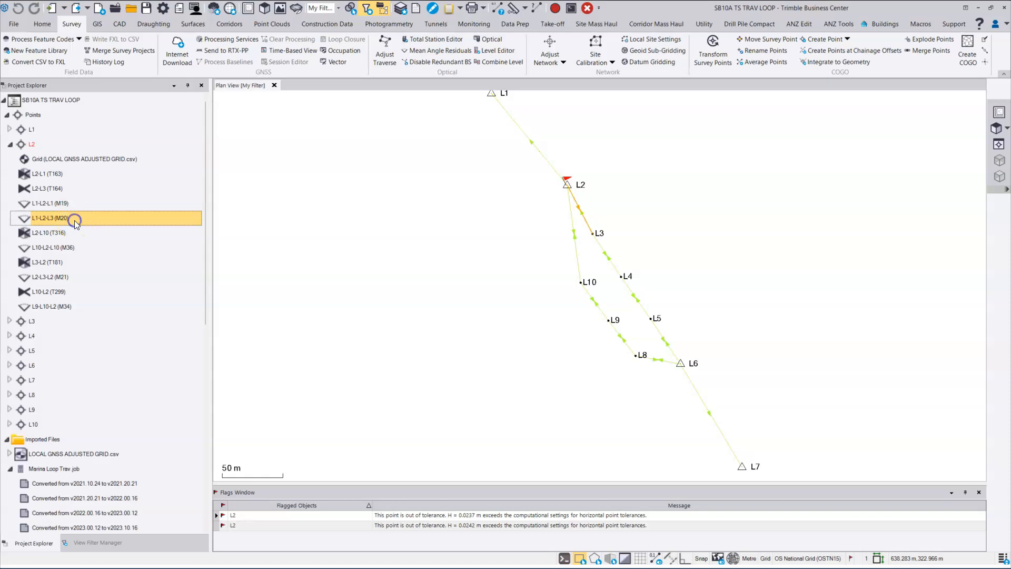
# Step: Highlight L2's M21 and M34 observations in the plan, then collapse L2's observation list
pyautogui.click(66, 278)
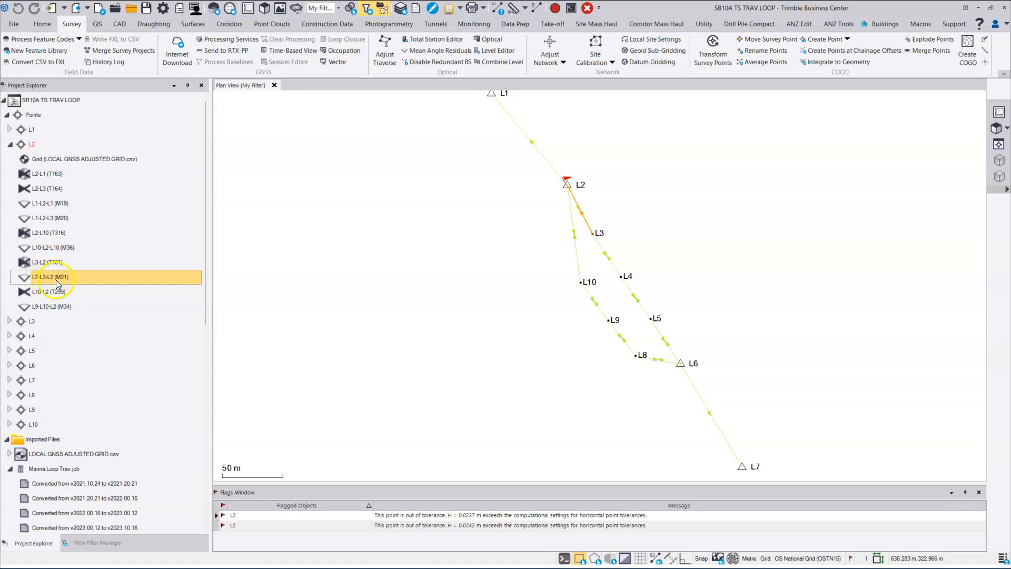
pyautogui.click(58, 307)
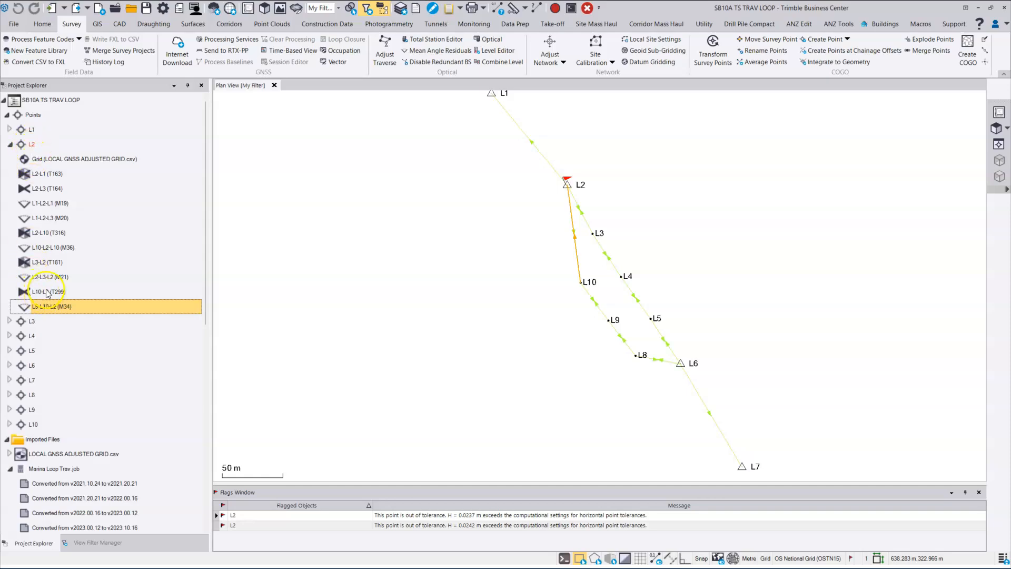
pyautogui.click(9, 145)
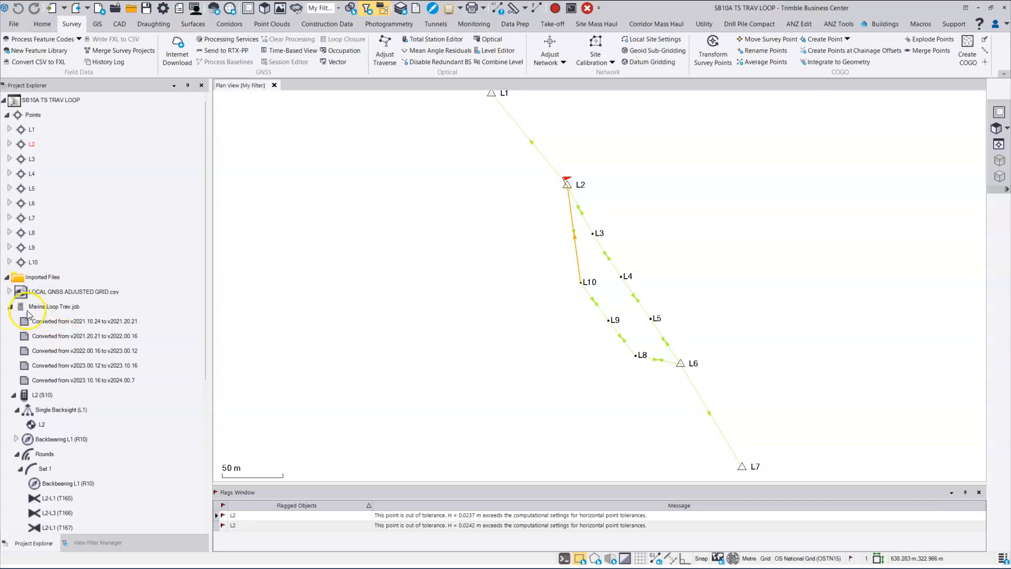
# Step: Collapse the job, recentre the plan on the loop, and generate L6's Point Derivation Report
pyautogui.click(10, 307)
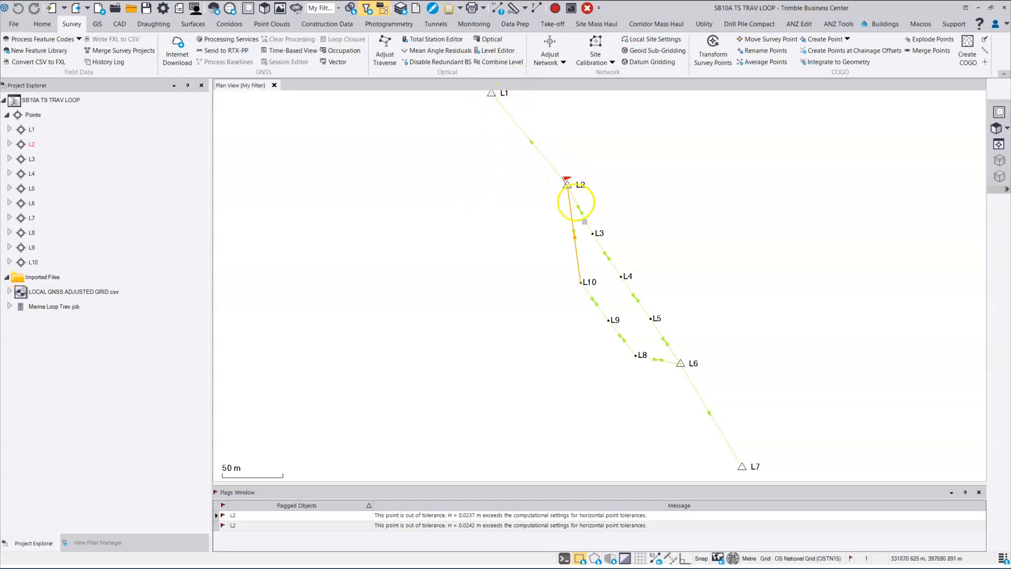
pyautogui.moveTo(564, 158); pyautogui.dragTo(569, 181, button='middle')
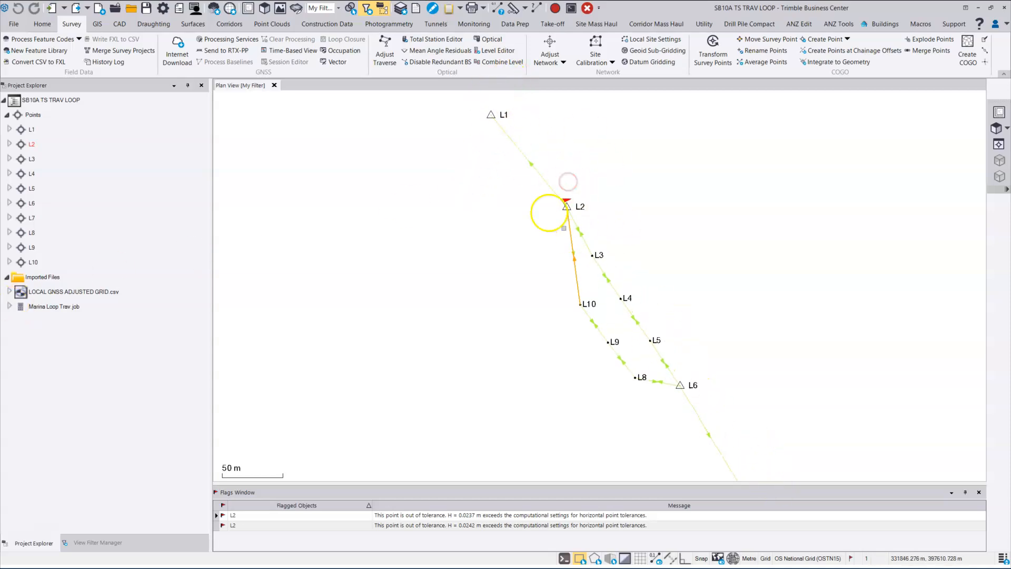
pyautogui.moveTo(700, 340); pyautogui.dragTo(702, 298, button='middle')
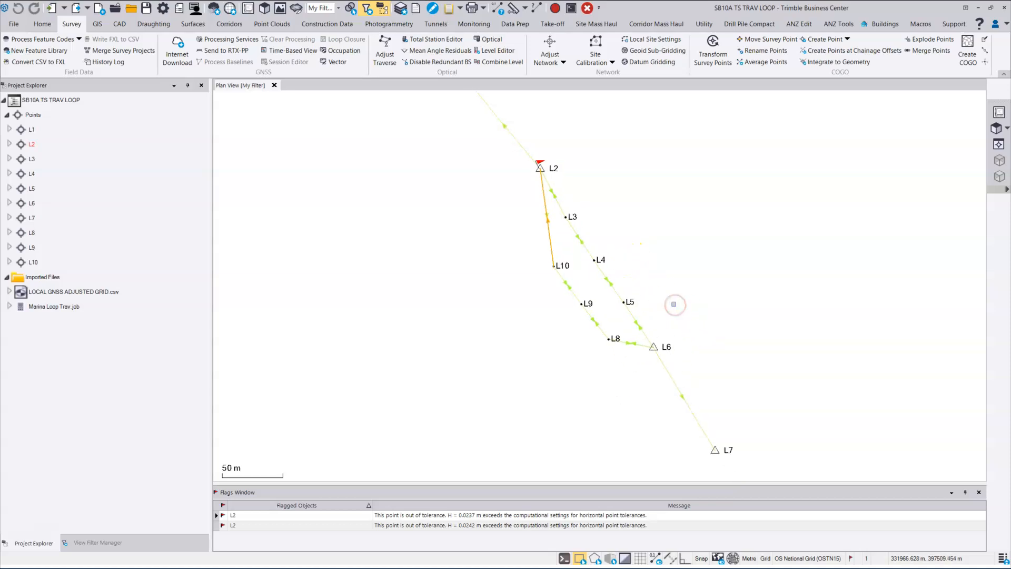
pyautogui.scroll(-1, 674, 304)
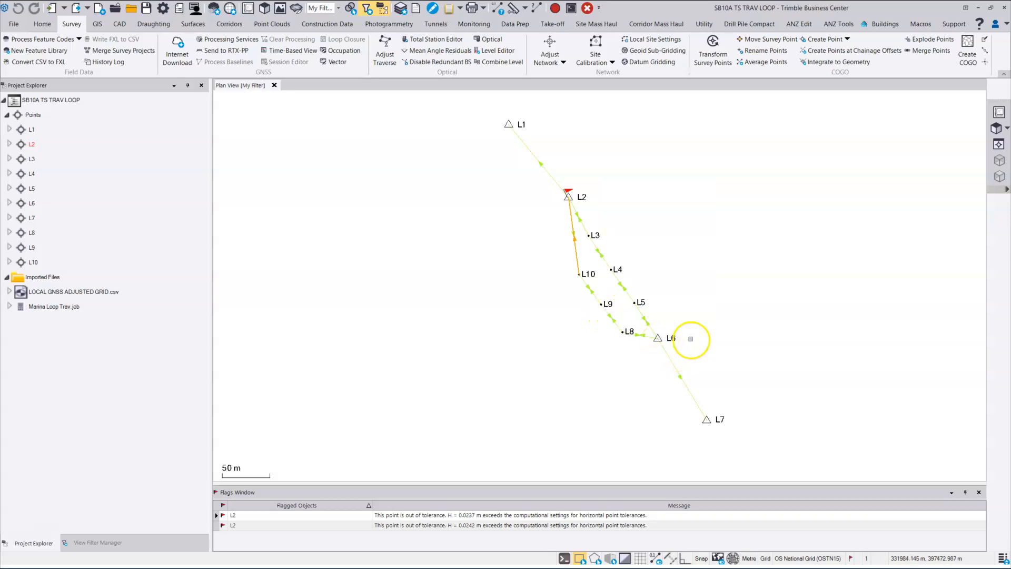
pyautogui.click(672, 339)
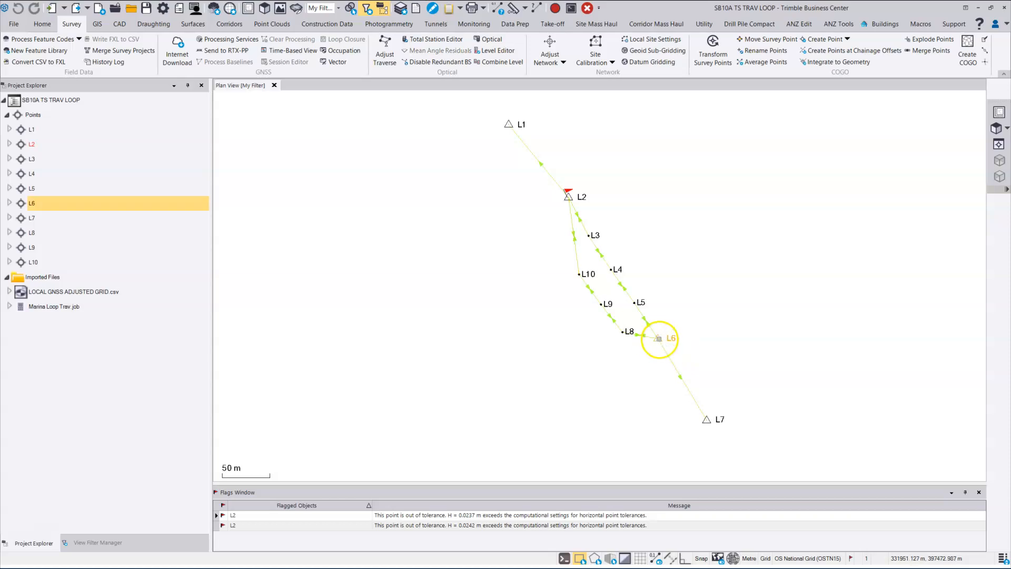
pyautogui.rightClick(660, 340)
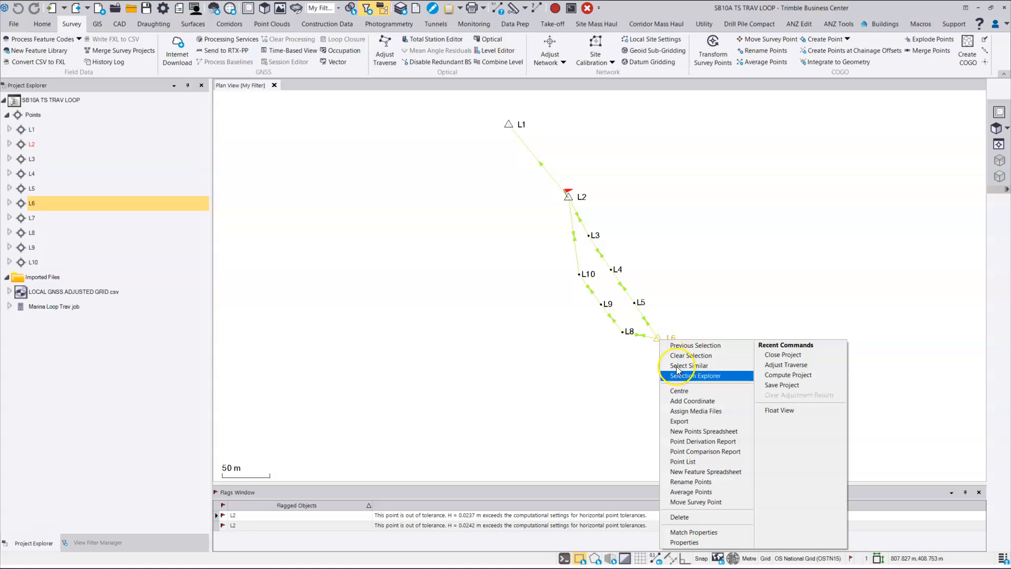
pyautogui.click(716, 442)
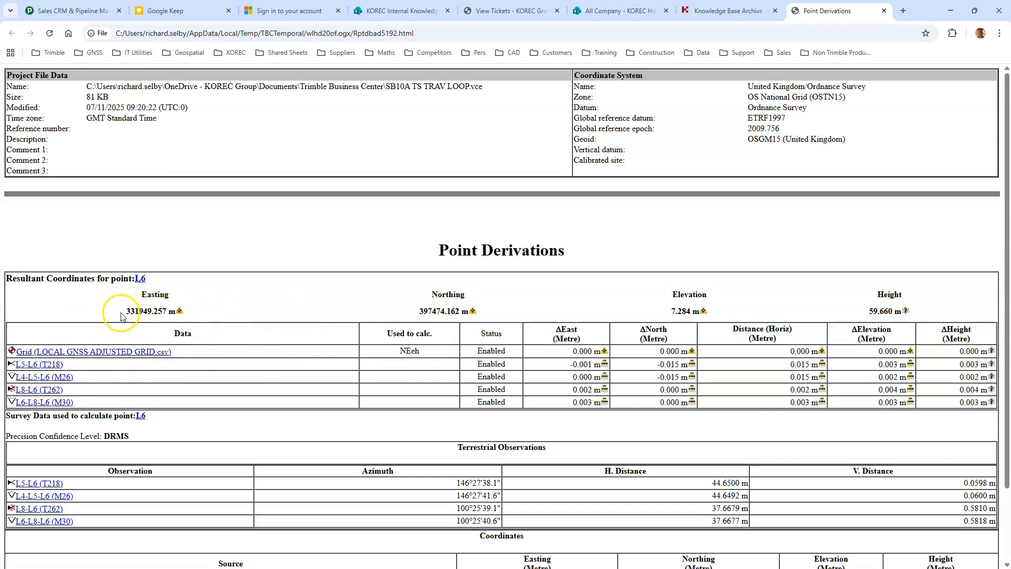
# Step: Mark L6's Easting 331949.257, Northing 397474.162 and Elevation 7.284 m, then minimise Chrome
pyautogui.moveTo(127, 311); pyautogui.dragTo(174, 314)
pyautogui.moveTo(419, 311); pyautogui.dragTo(468, 314)
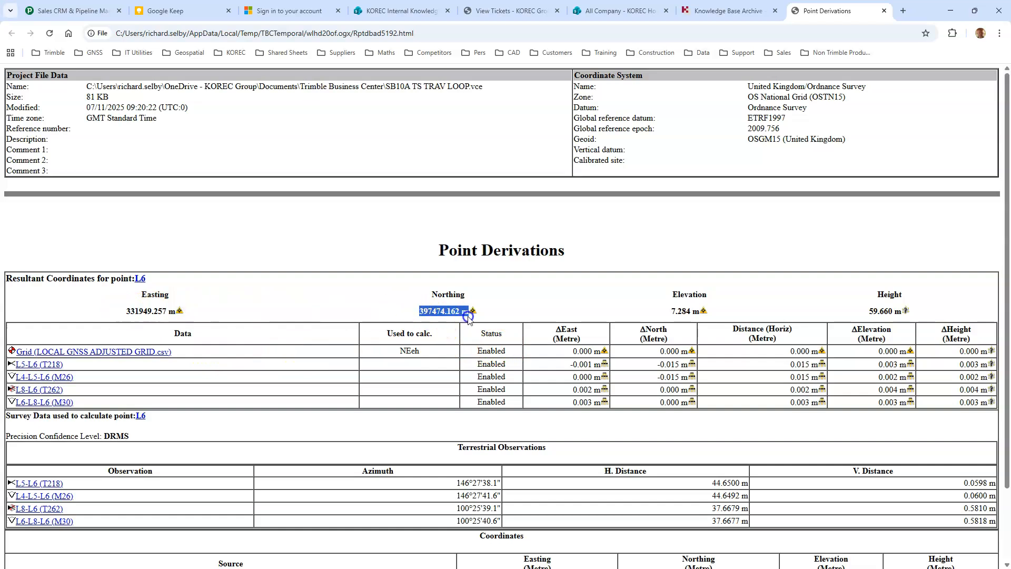
pyautogui.moveTo(672, 311); pyautogui.dragTo(708, 313)
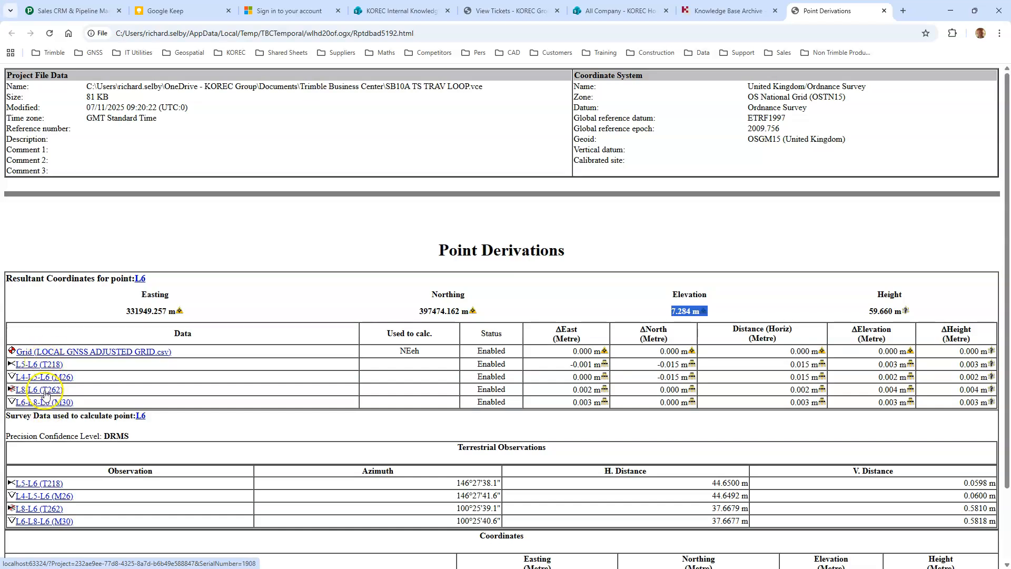
pyautogui.click(951, 10)
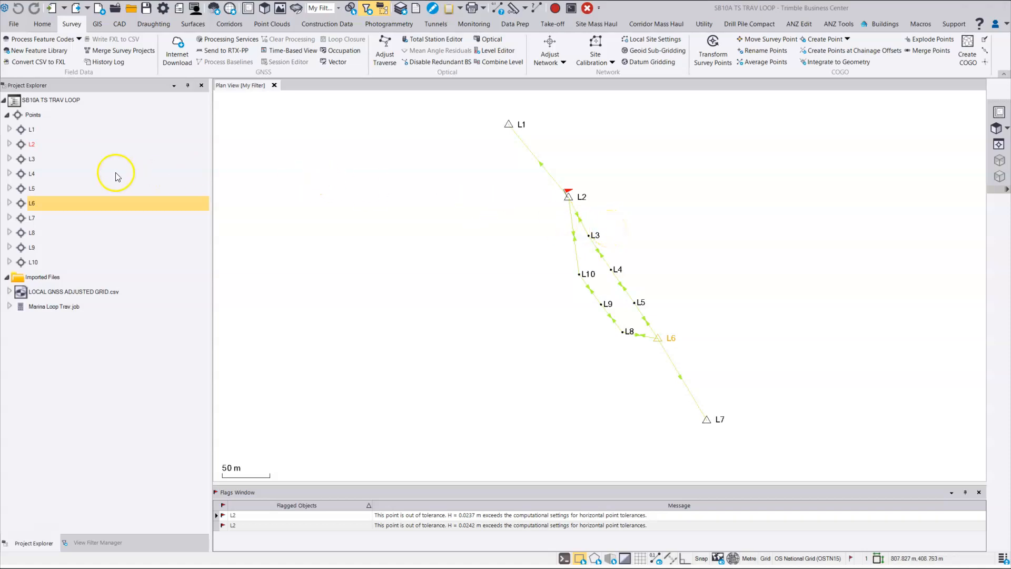
# Step: Review the L2-L3-L2 (M21) mean angle residuals without changes, then request its Mean Angle Report
pyautogui.click(10, 144)
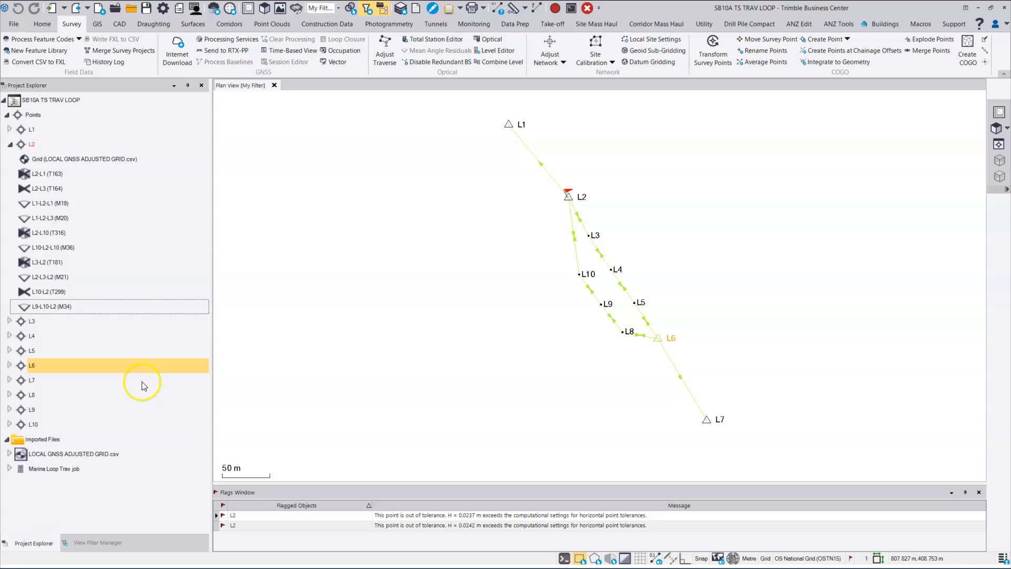
pyautogui.rightClick(68, 277)
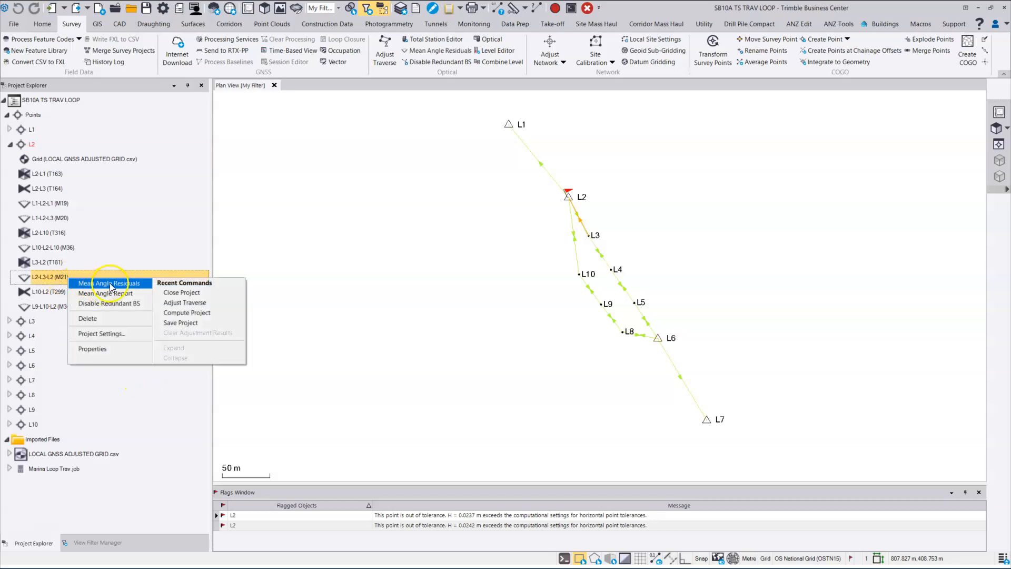
pyautogui.click(111, 283)
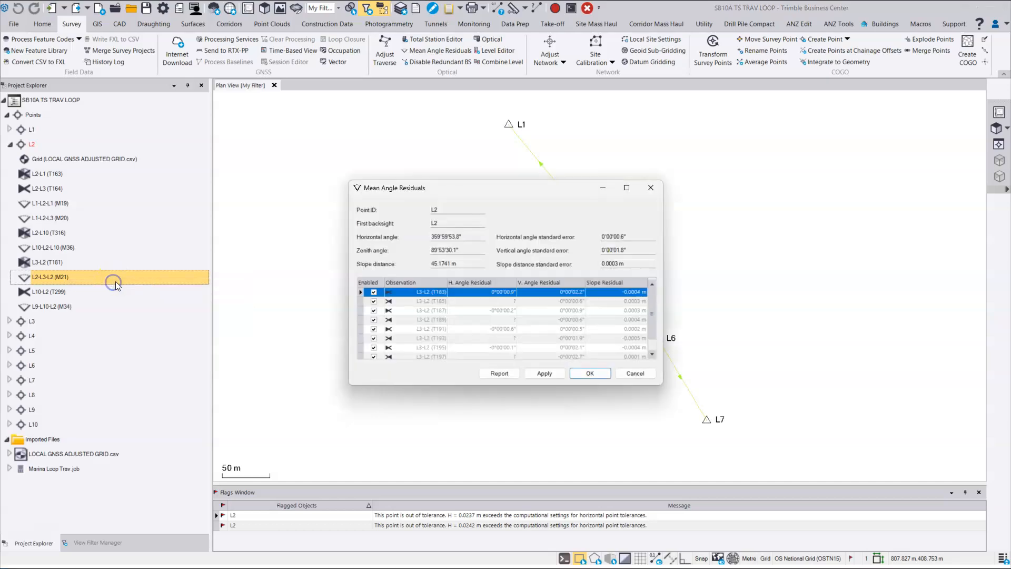
pyautogui.moveTo(437, 388); pyautogui.dragTo(439, 407)
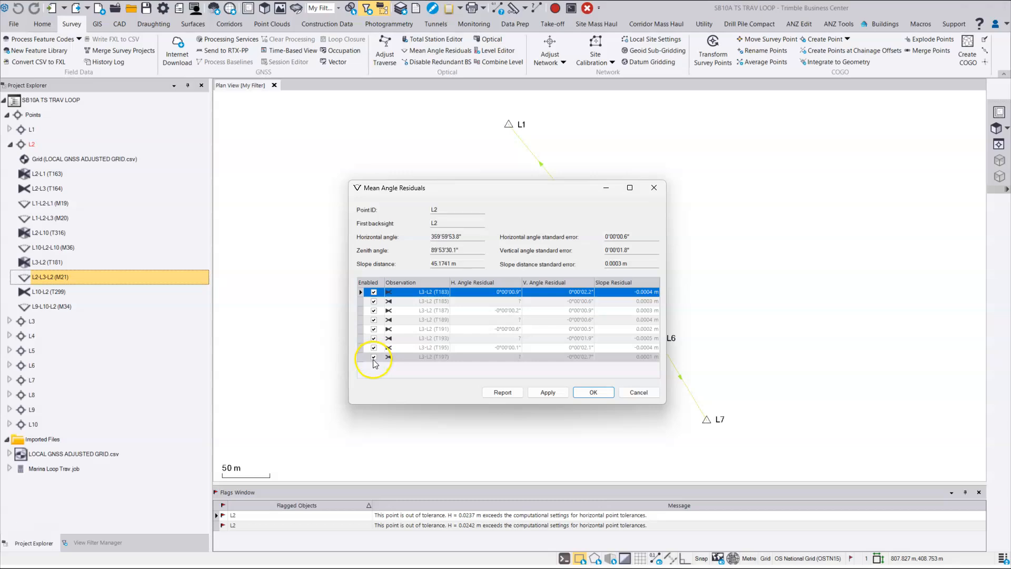
pyautogui.click(639, 391)
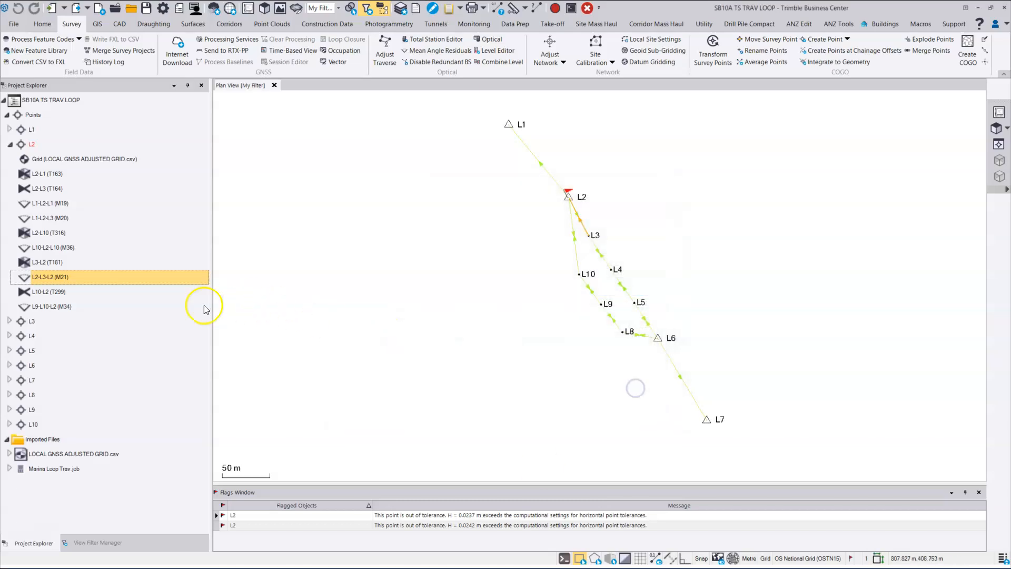
pyautogui.rightClick(134, 276)
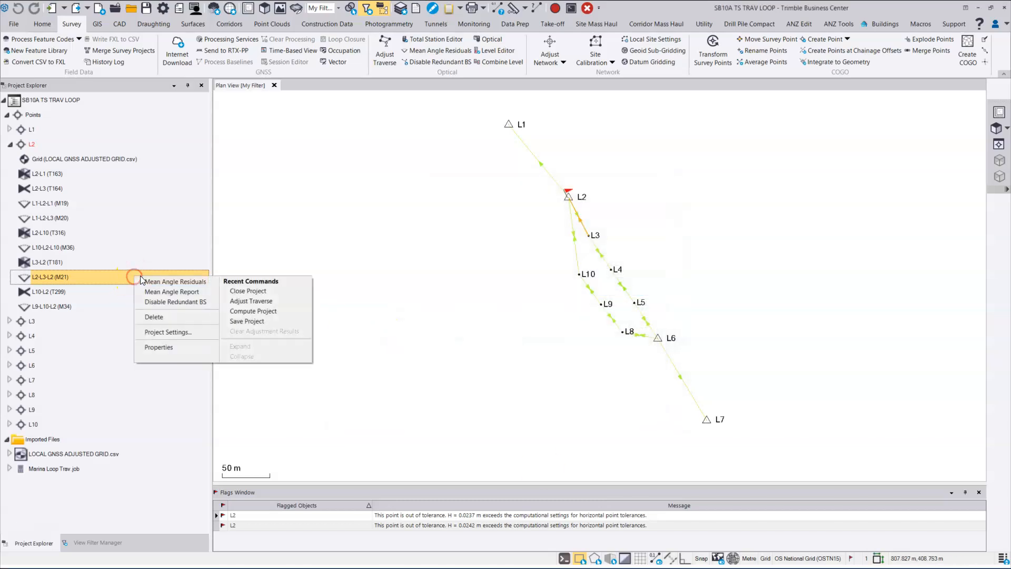
pyautogui.click(174, 292)
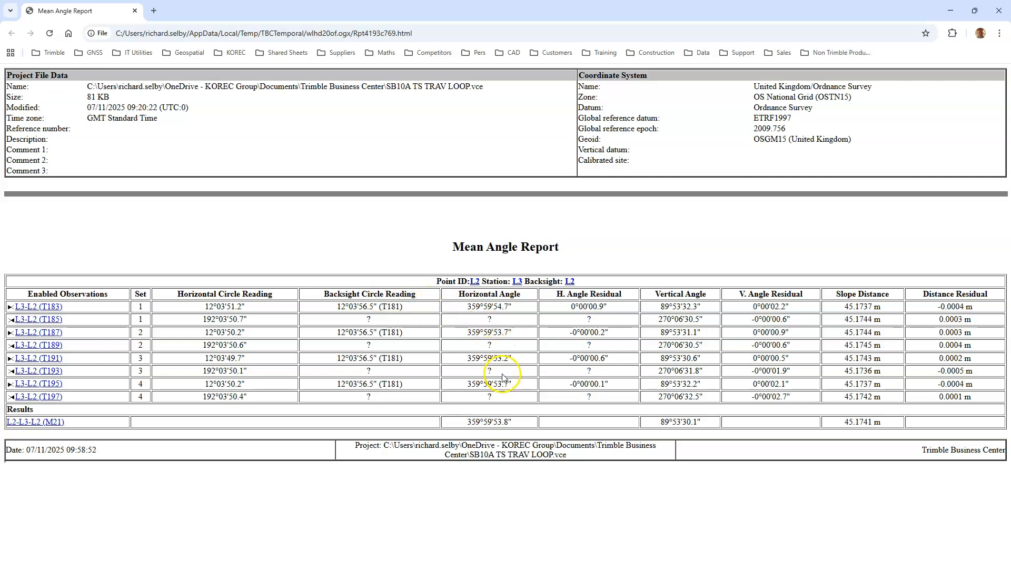
# Step: Close the M21 Mean Angle Report showing 359°59'53.8" and slope distance 45.1741 m
pyautogui.click(997, 12)
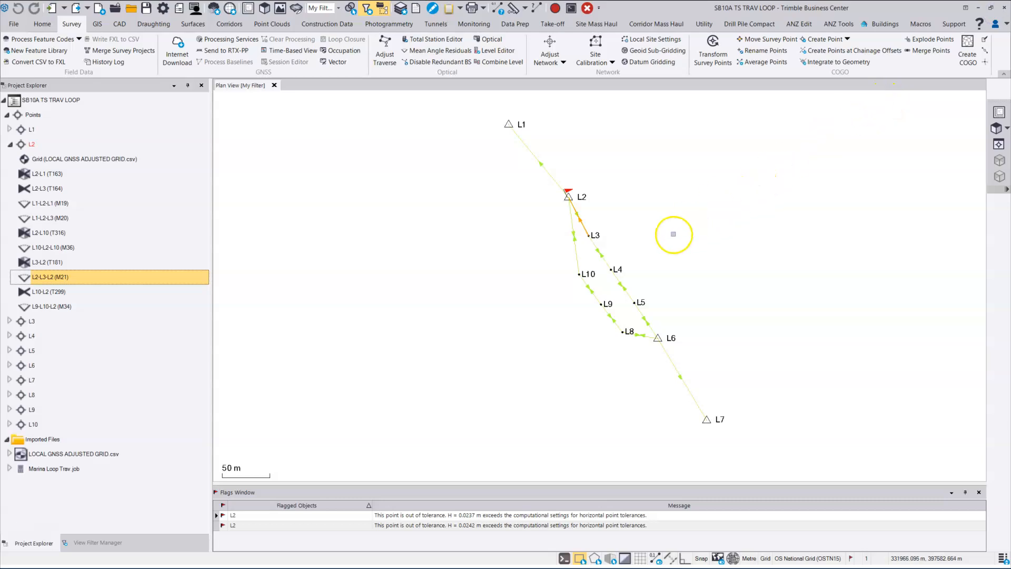
pyautogui.click(673, 234)
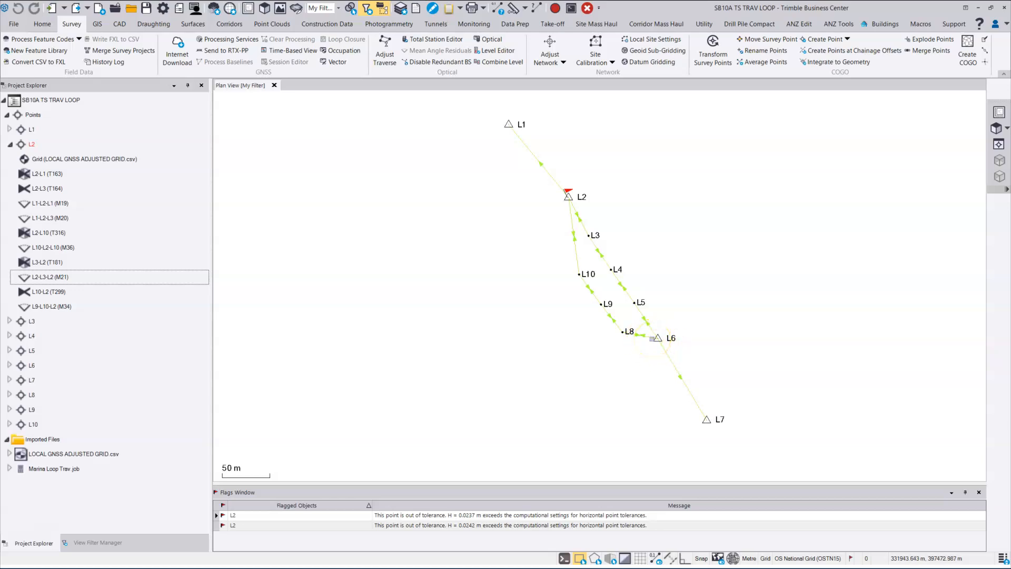
pyautogui.moveTo(653, 338)
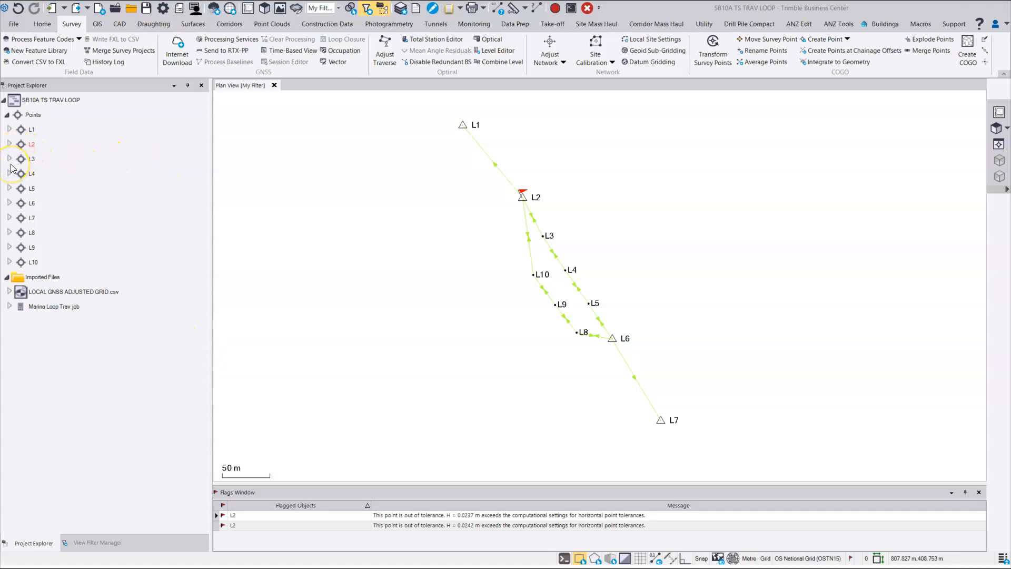
# Step: Expand L6 and L7 and select both their LOCAL GNSS ADJUSTED GRID.csv Grid records
pyautogui.click(10, 203)
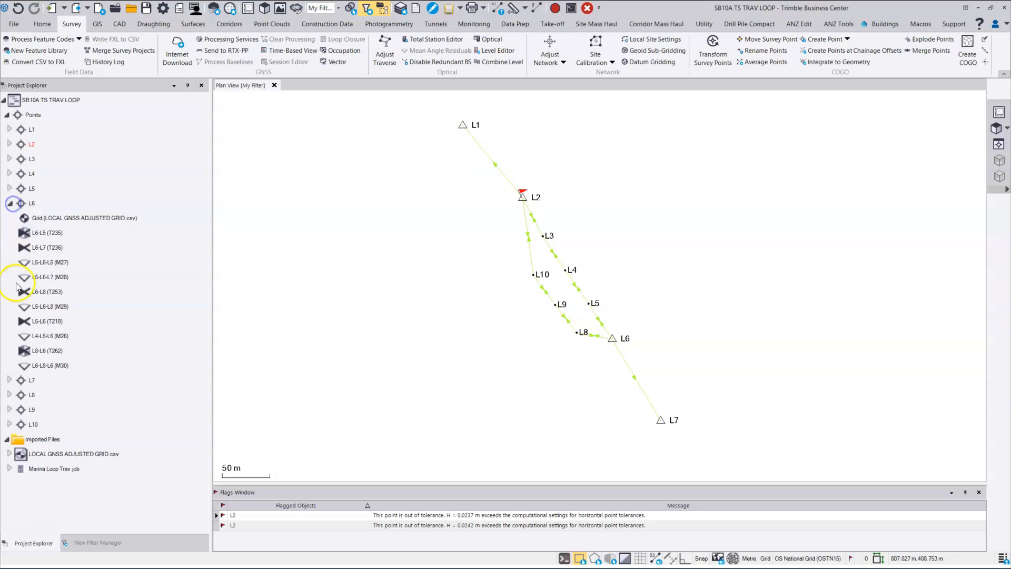
pyautogui.click(10, 379)
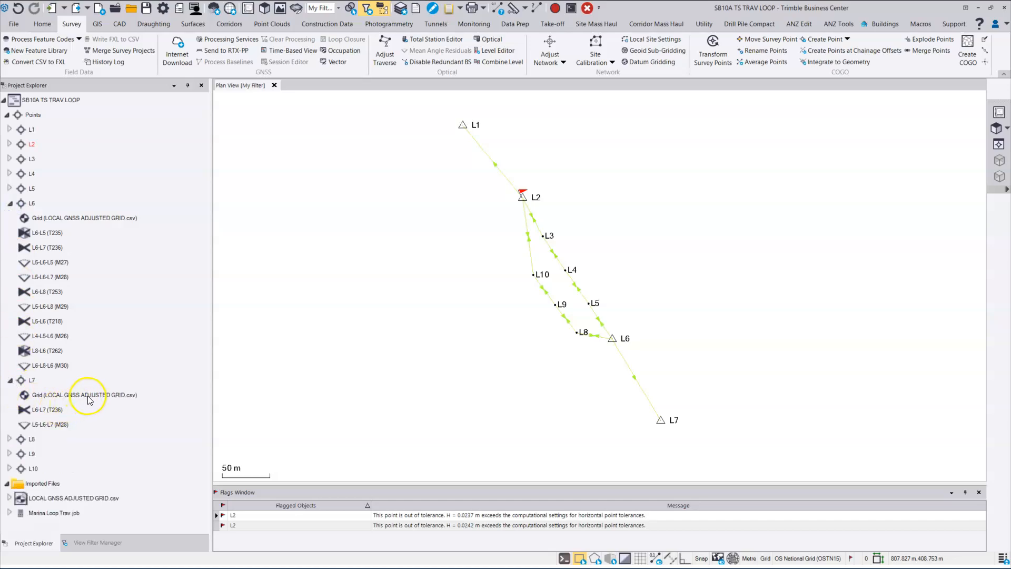
pyautogui.click(84, 395)
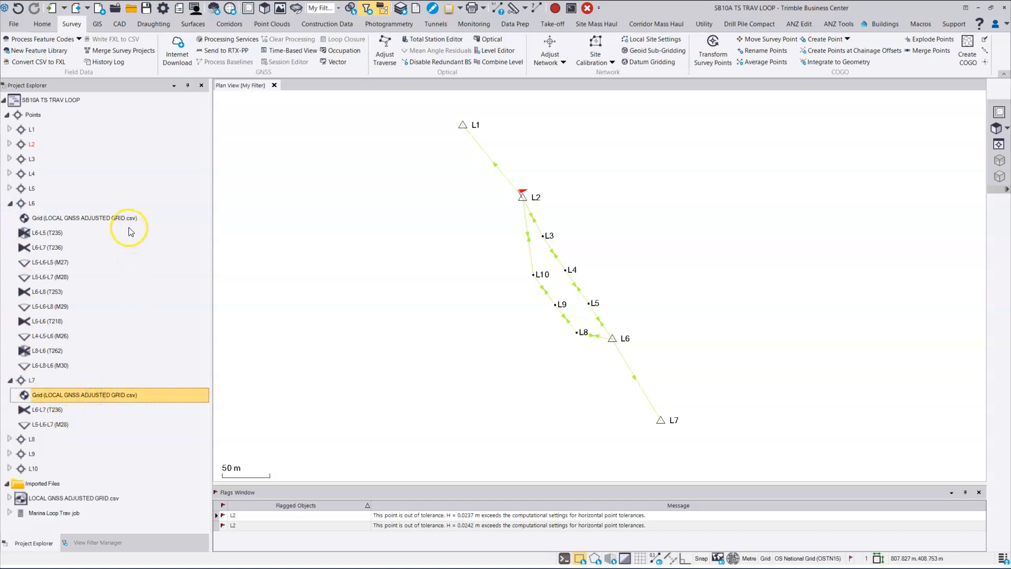
pyautogui.keyDown('ctrl'); pyautogui.click(106, 217); pyautogui.keyUp('ctrl')
# Step: Set both grid records' Status to Enabled as check and recompute the project
pyautogui.rightClick(128, 222)
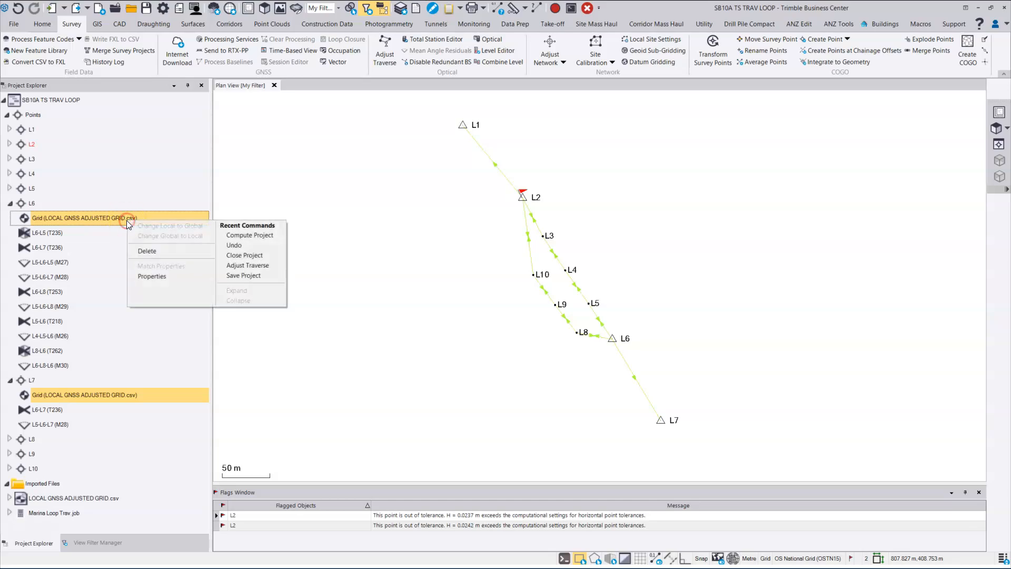
pyautogui.click(139, 275)
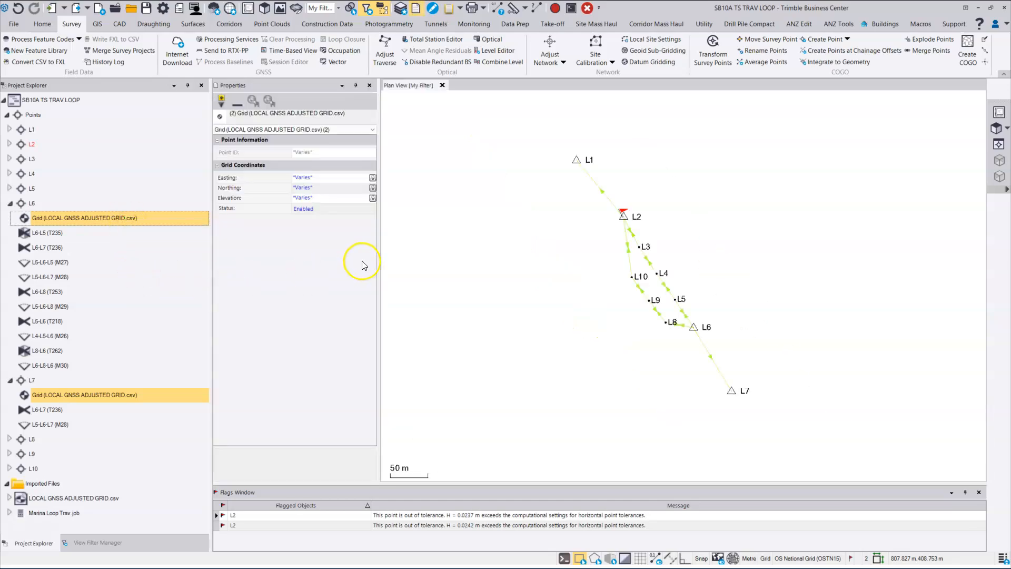
pyautogui.click(345, 209)
pyautogui.click(330, 225)
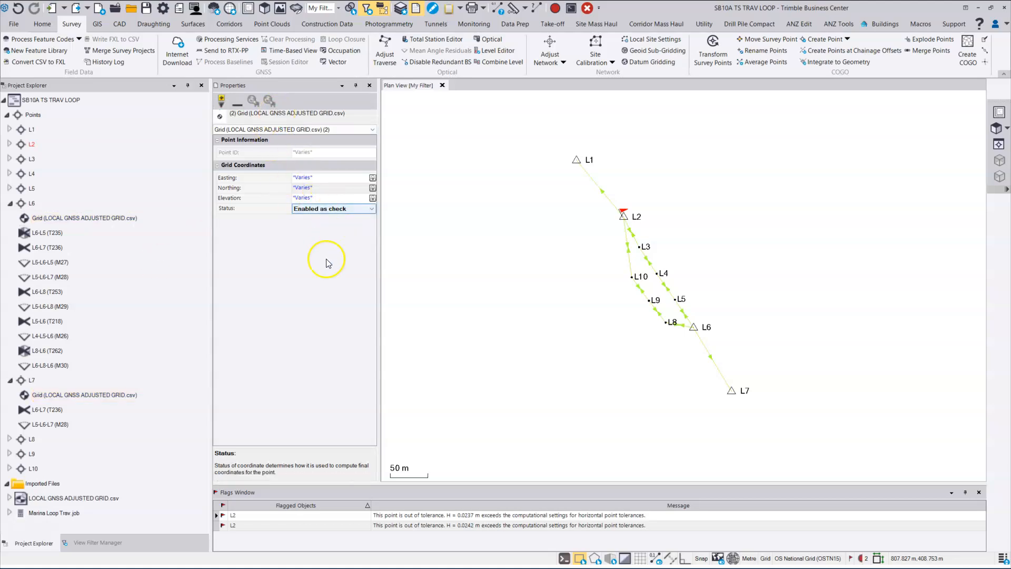
pyautogui.click(570, 8)
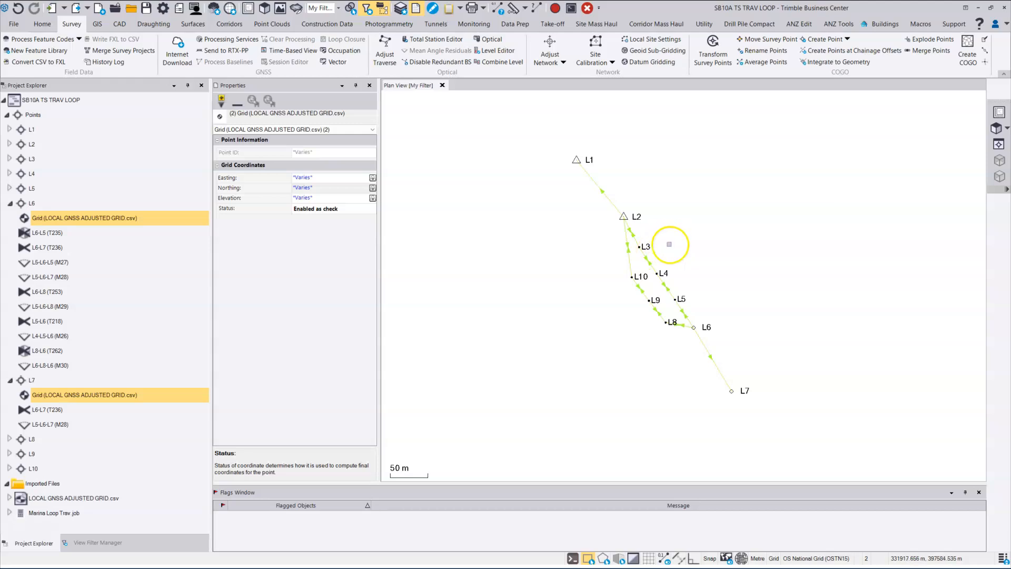
pyautogui.scroll(5, 669, 258)
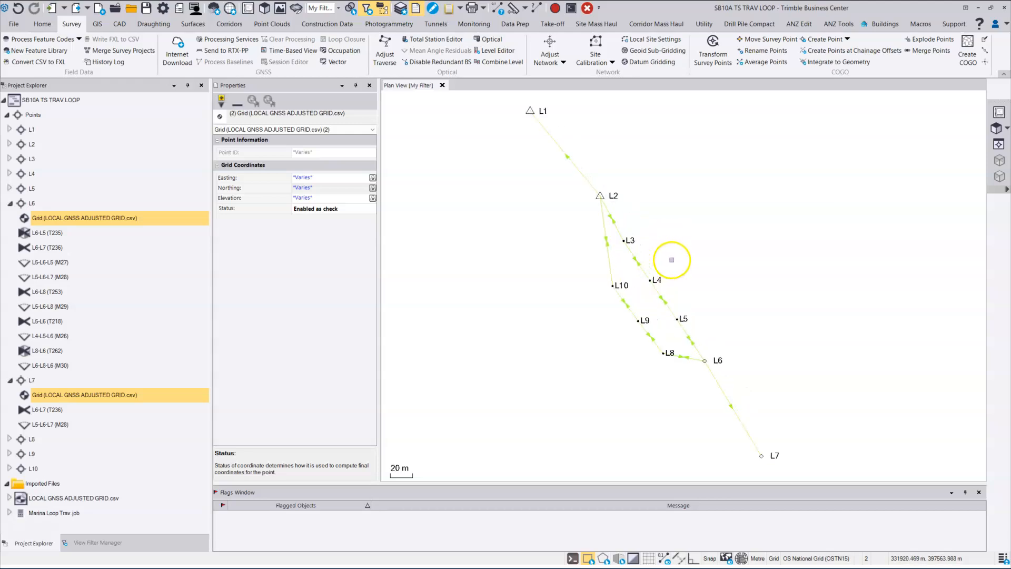
pyautogui.moveTo(671, 263); pyautogui.dragTo(707, 265, button='middle')
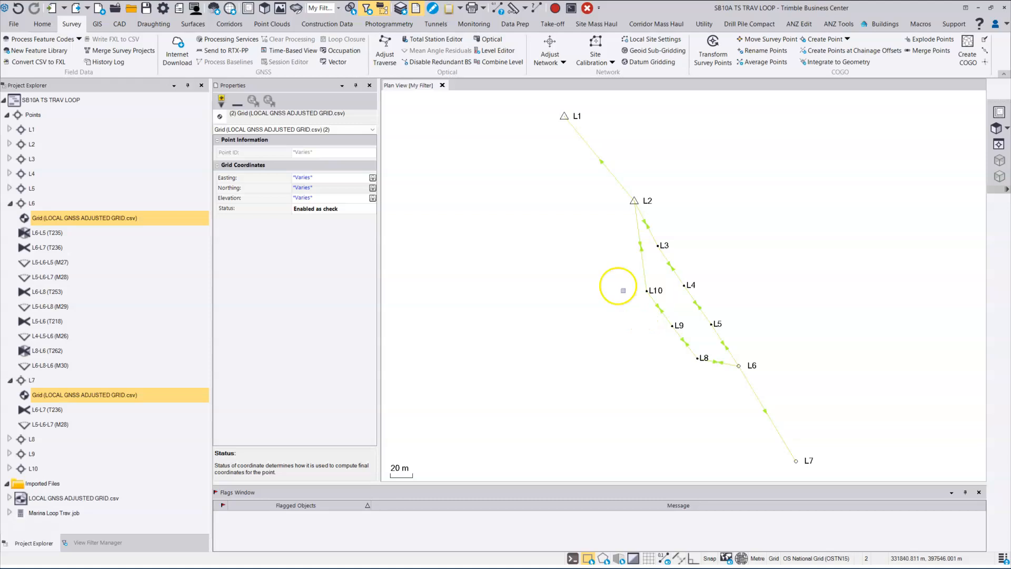
# Step: Create a new traverse named L2 LOOP A via Survey > Adjust Traverse
pyautogui.click(385, 50)
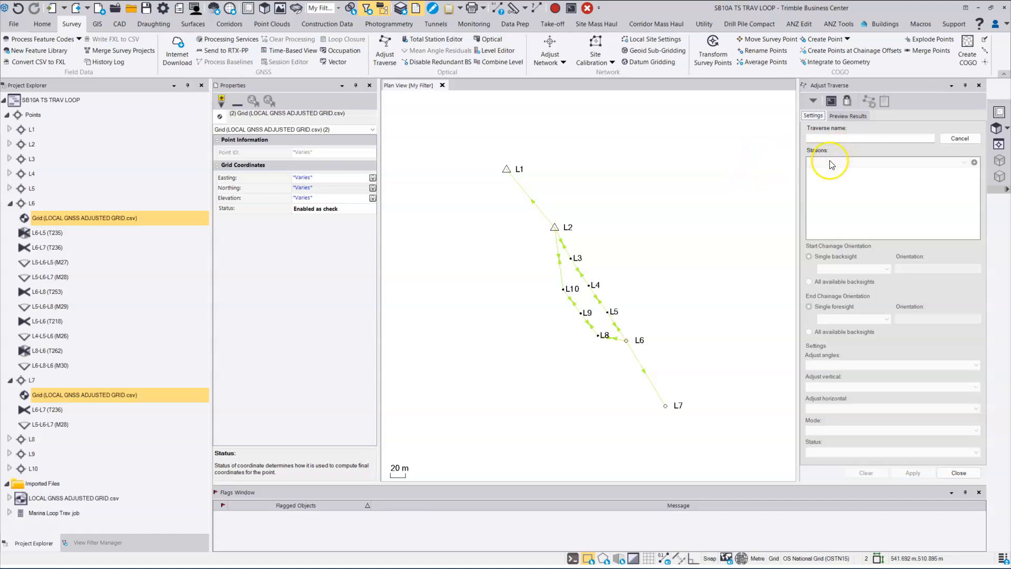
pyautogui.click(838, 137)
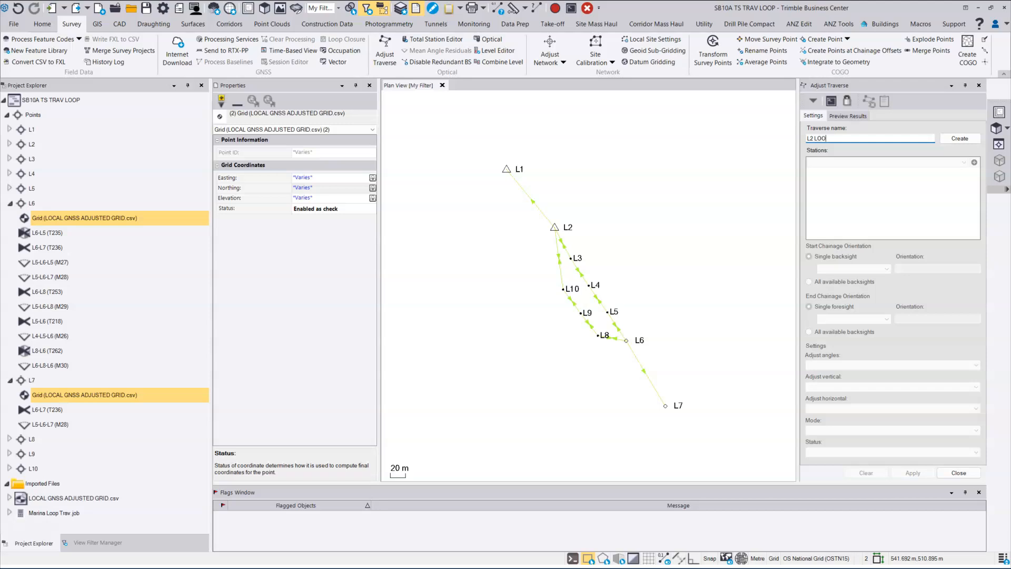
pyautogui.press('Tab')
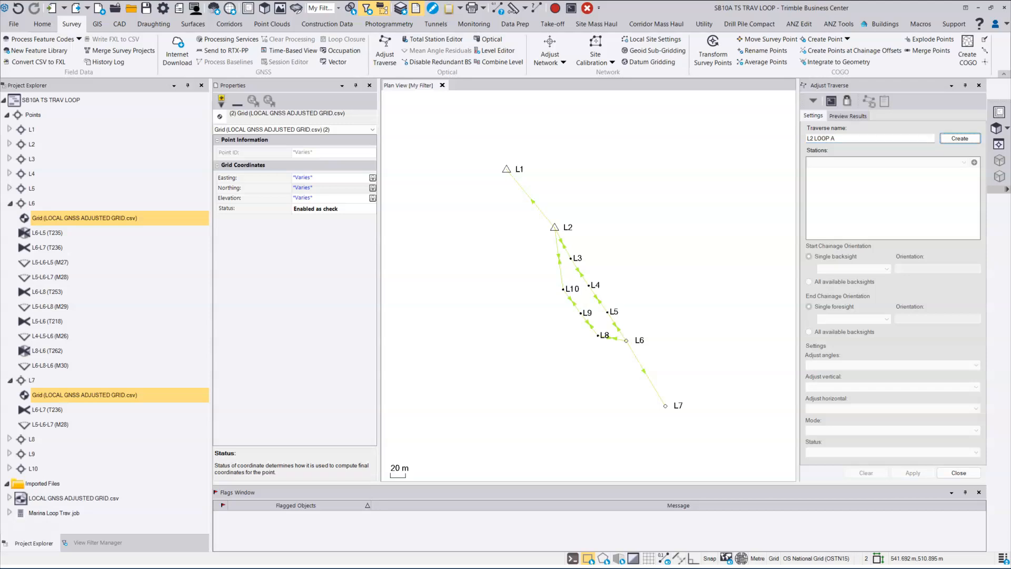
pyautogui.click(964, 138)
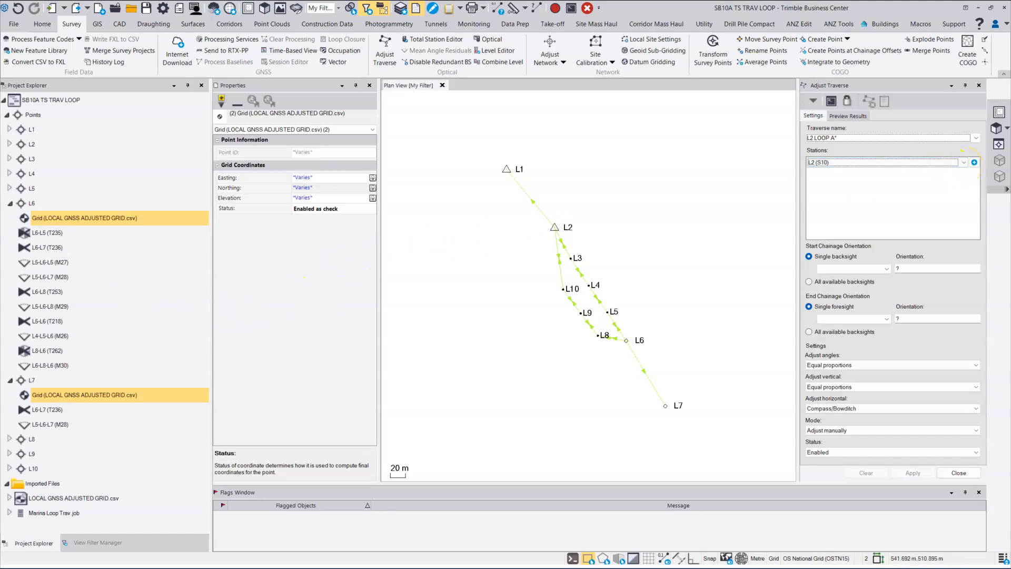
# Step: Collapse L6 and L7 and add station L2 (S10) to the L2 LOOP A traverse
pyautogui.click(10, 204)
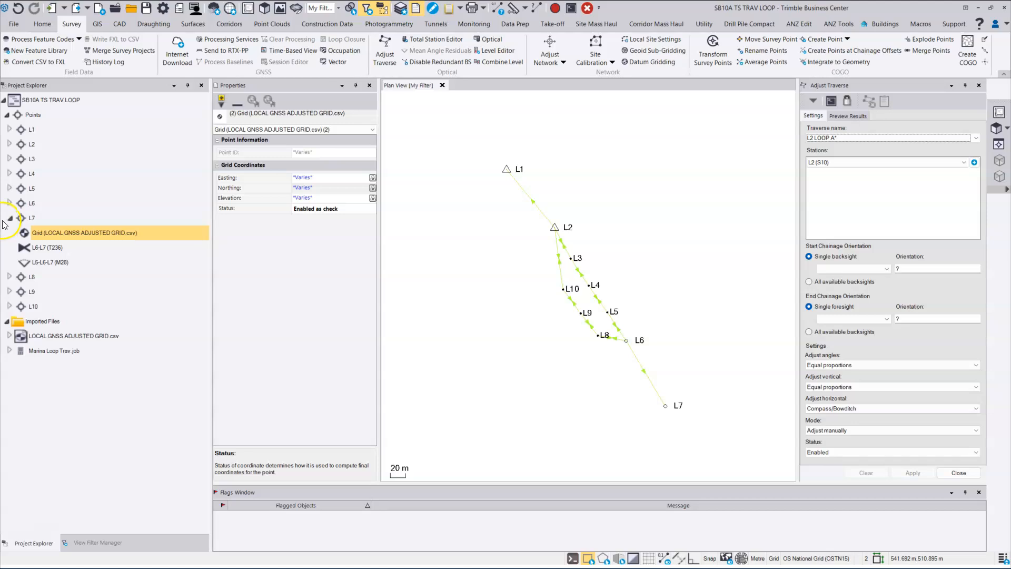
pyautogui.click(9, 217)
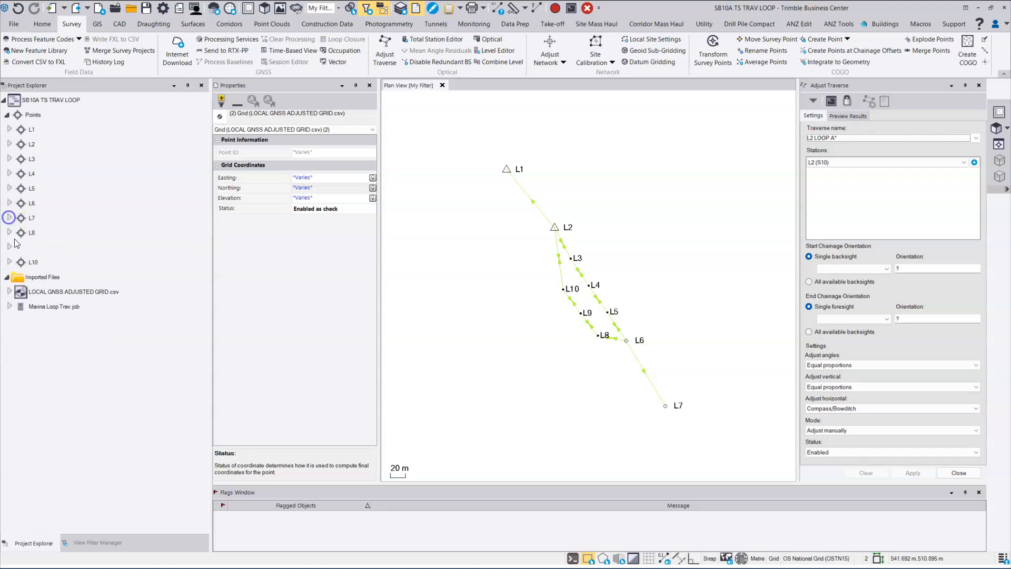
pyautogui.click(10, 307)
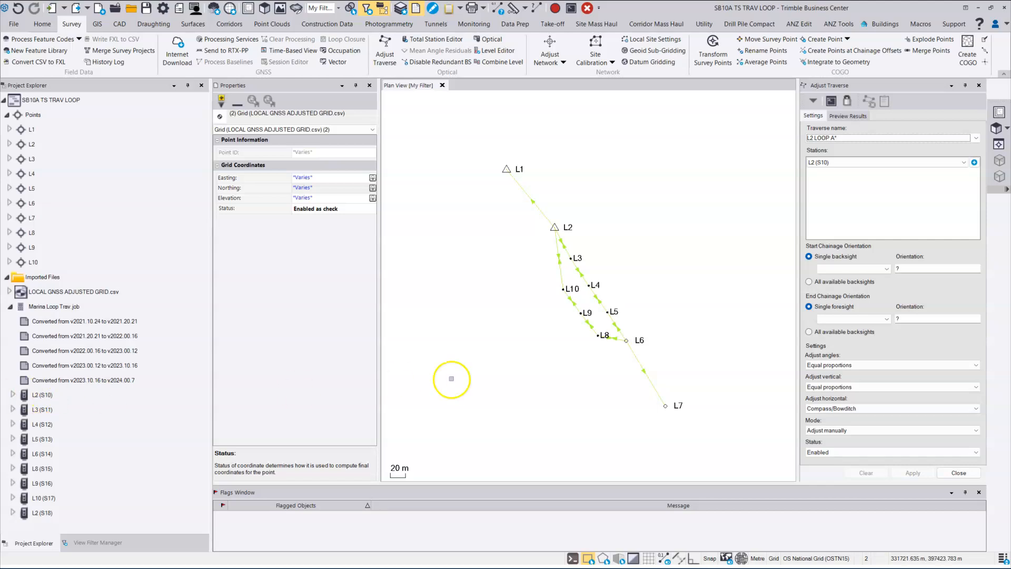
pyautogui.click(559, 149)
pyautogui.click(964, 163)
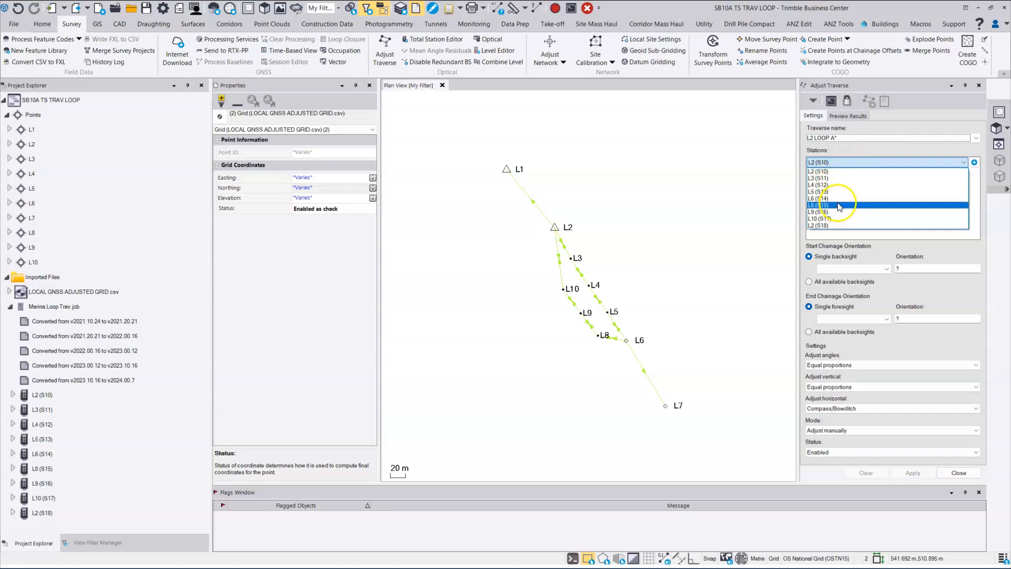
pyautogui.click(844, 150)
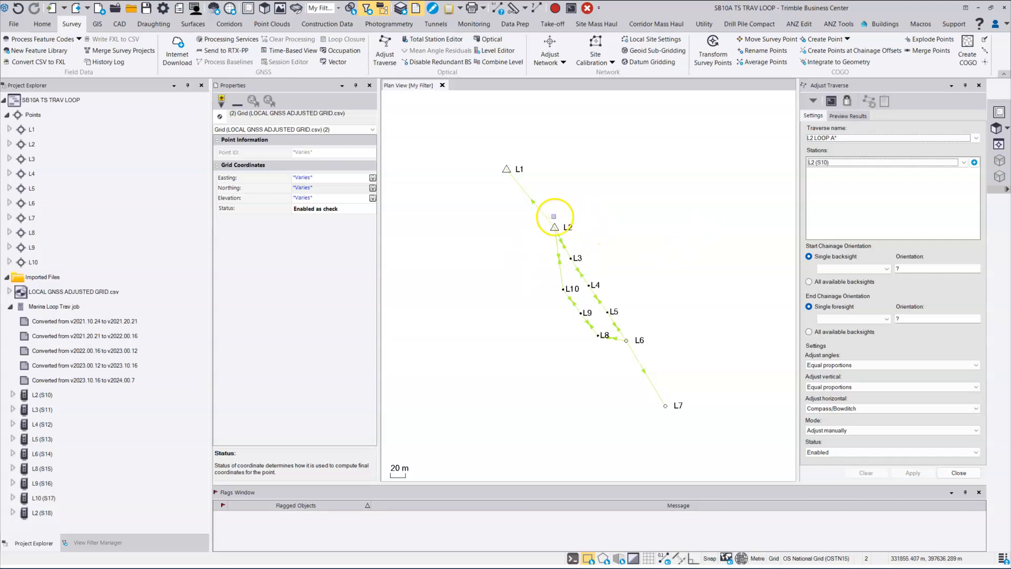
pyautogui.click(974, 164)
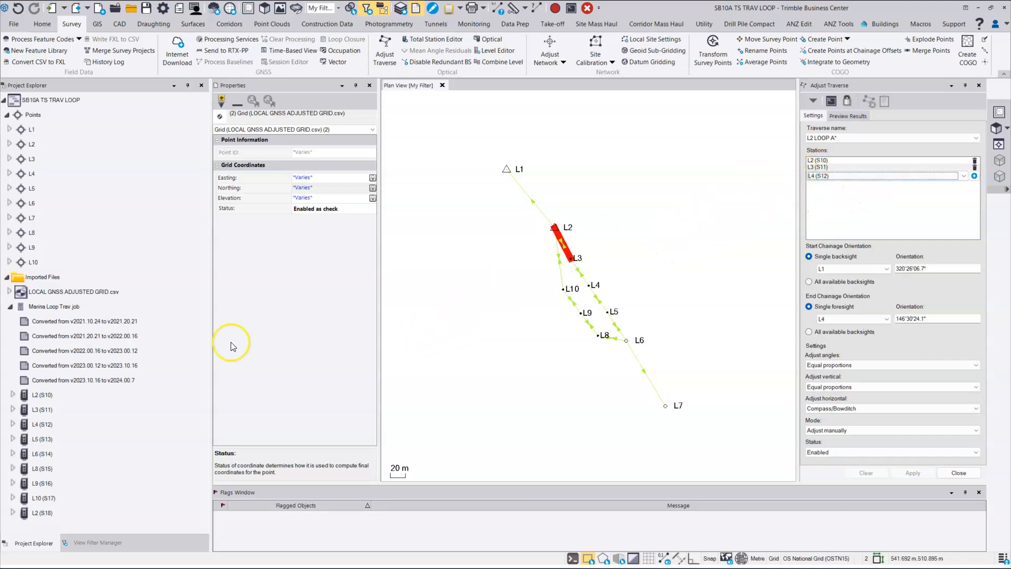
# Step: Expand L2 (S10)'s backsight and backbearing observations and display L2-L3 (T164) properties
pyautogui.click(9, 306)
pyautogui.click(14, 395)
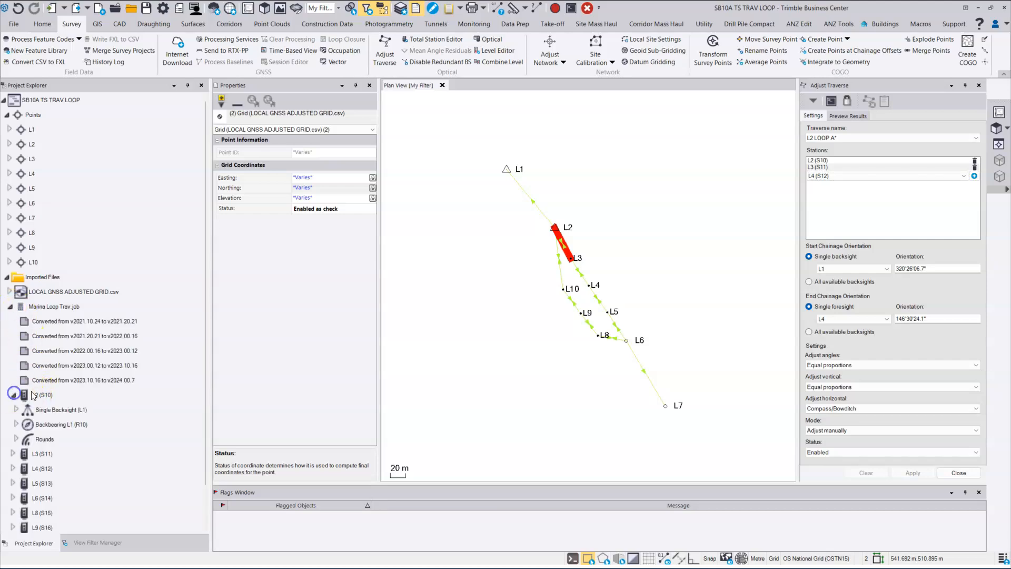
pyautogui.click(17, 365)
pyautogui.click(15, 395)
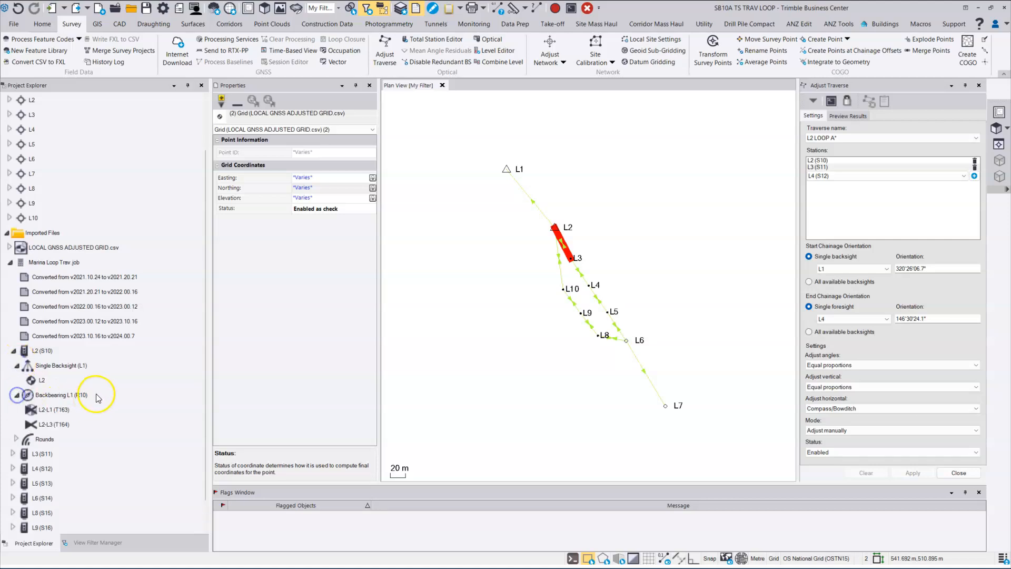
pyautogui.click(59, 366)
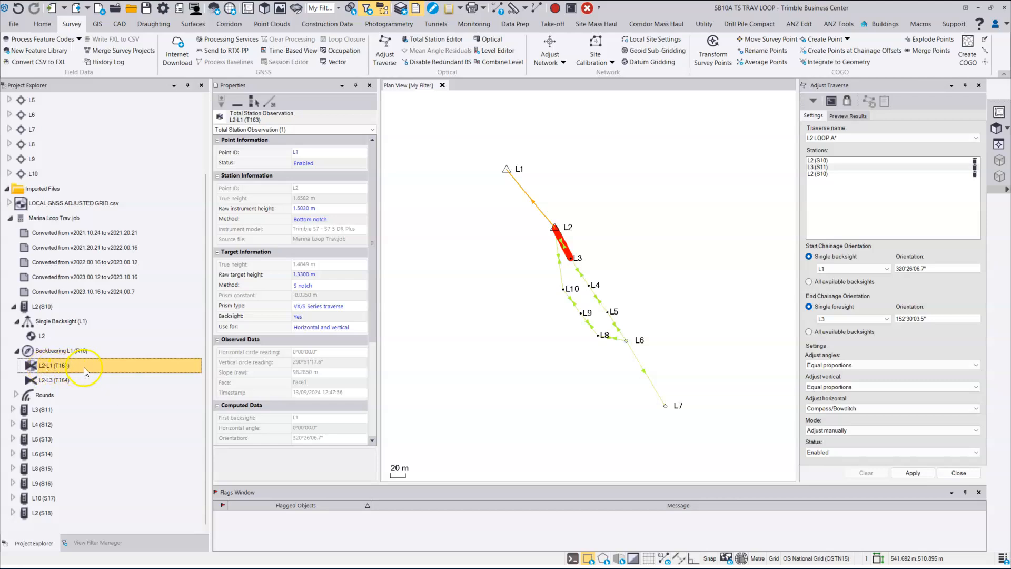
# Step: Add L4 (S12) to the traverse and auto-fill the remaining stations through L2 (S18) with foresight L10
pyautogui.click(16, 395)
pyautogui.click(20, 409)
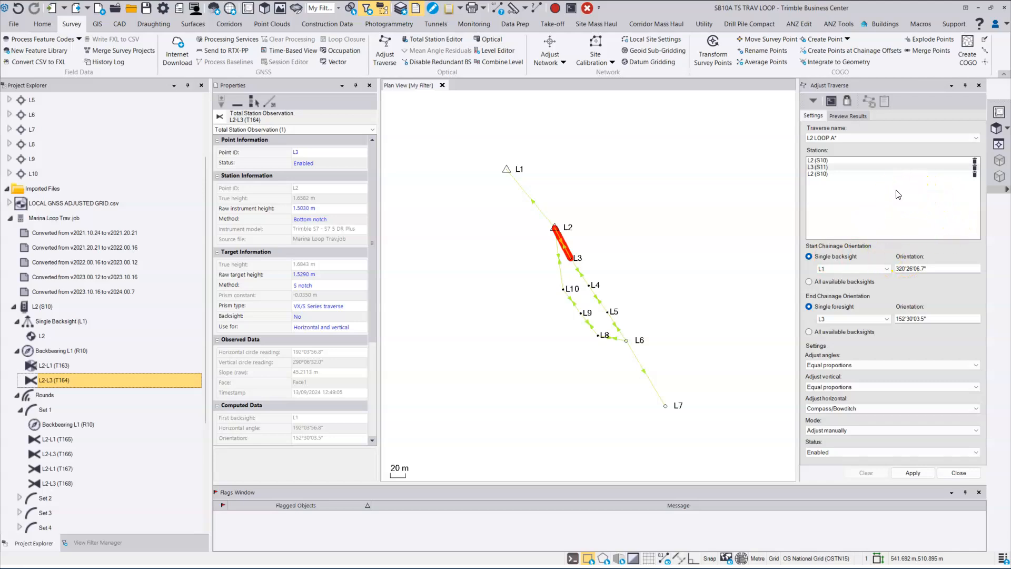
pyautogui.click(974, 175)
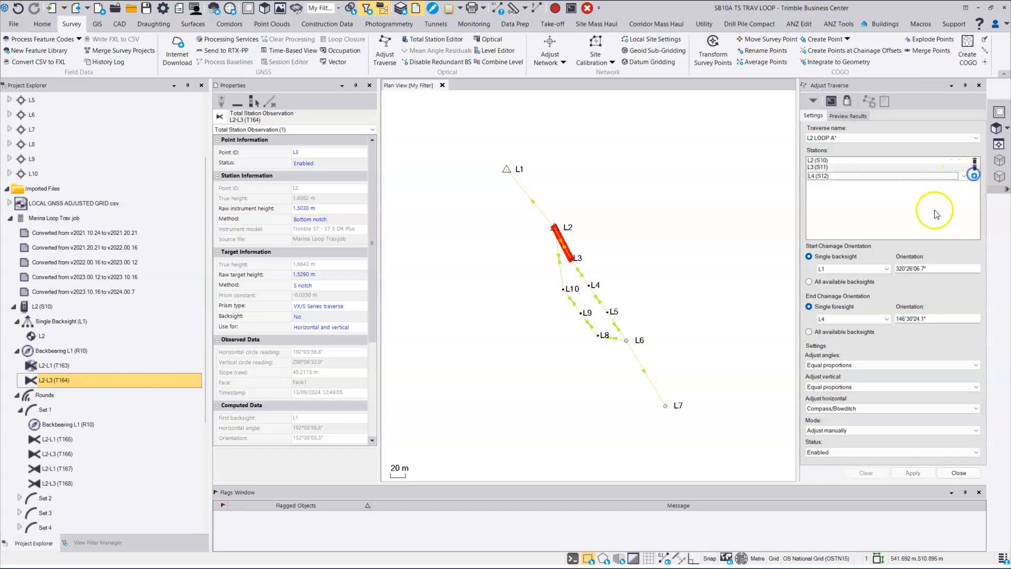
pyautogui.click(824, 177)
pyautogui.click(974, 176)
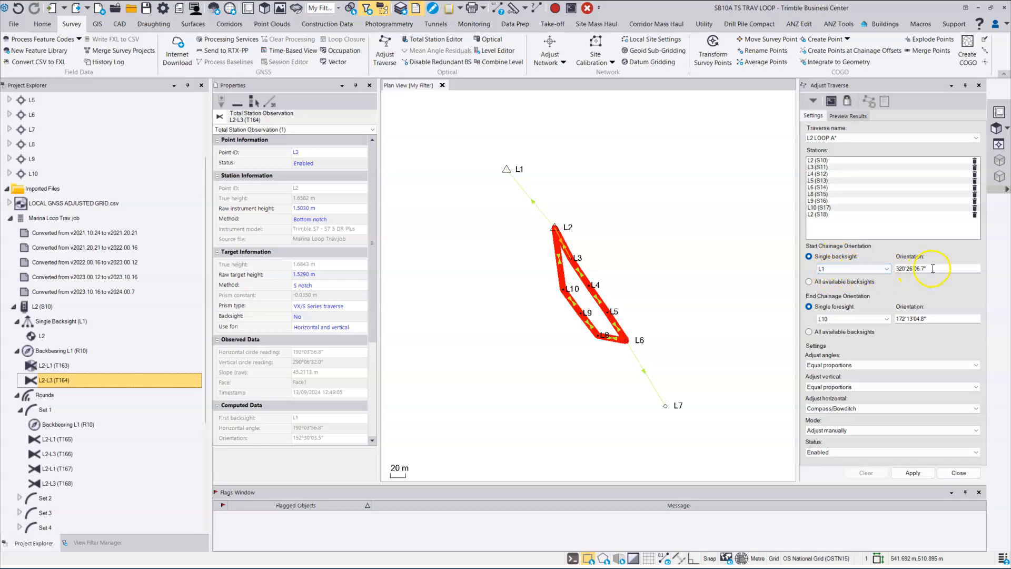
pyautogui.moveTo(932, 268); pyautogui.dragTo(884, 270)
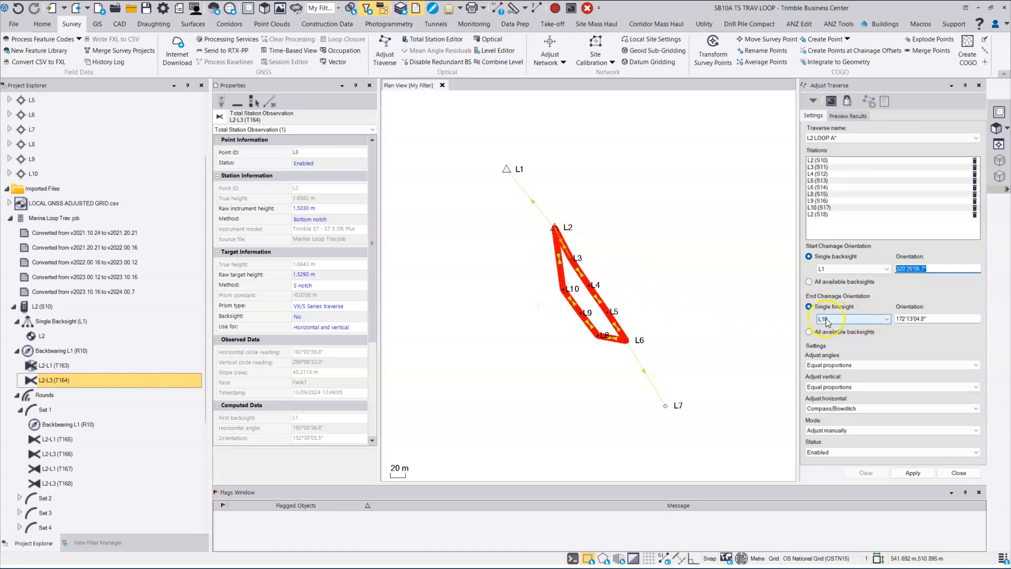
pyautogui.click(888, 319)
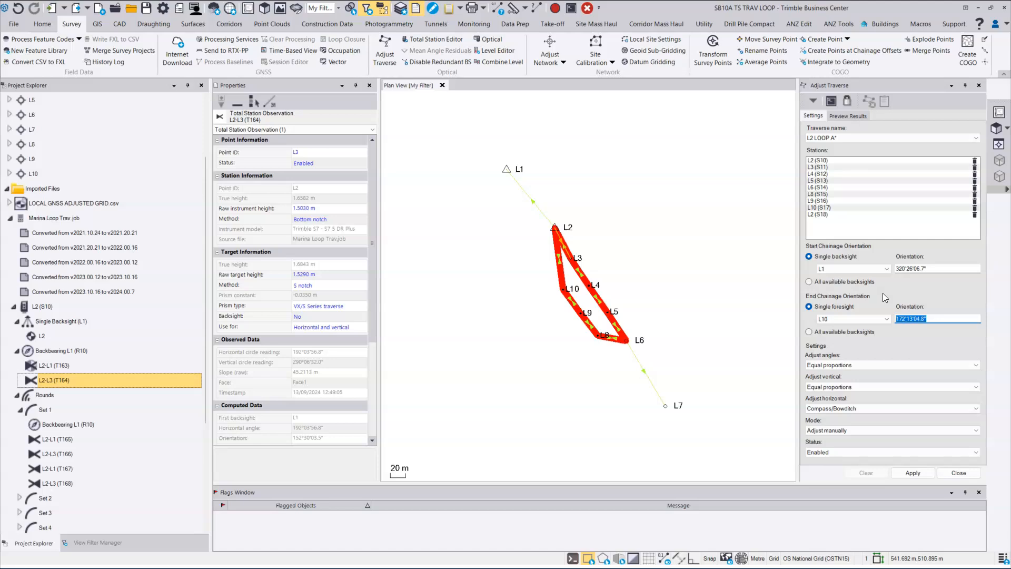
pyautogui.click(887, 269)
pyautogui.click(887, 272)
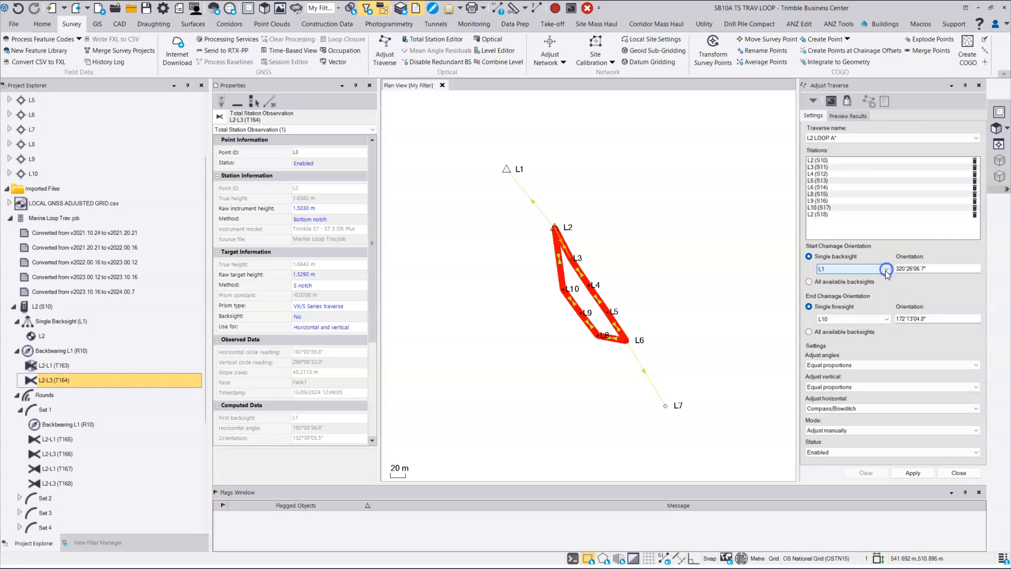
pyautogui.click(885, 319)
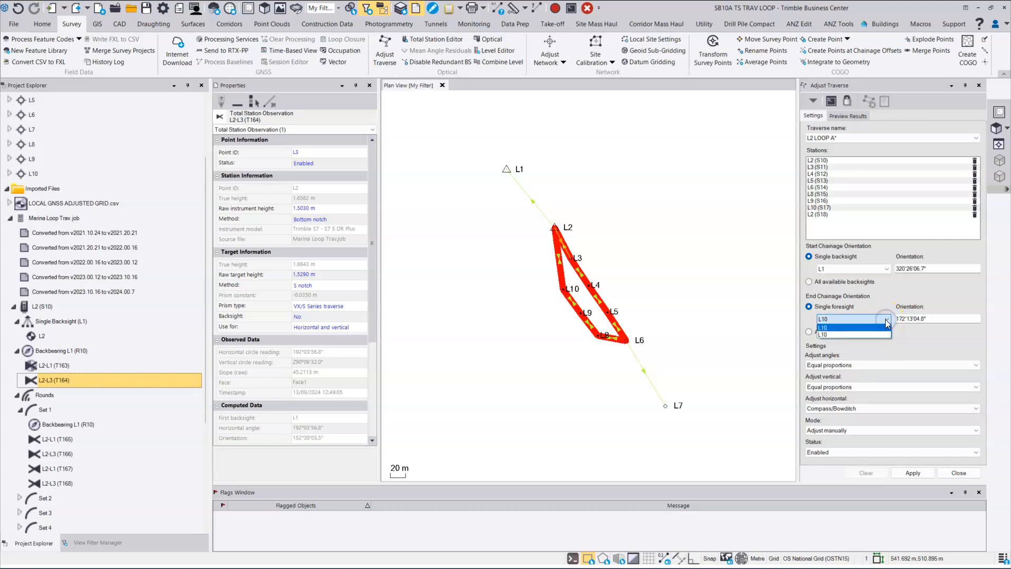
pyautogui.click(886, 319)
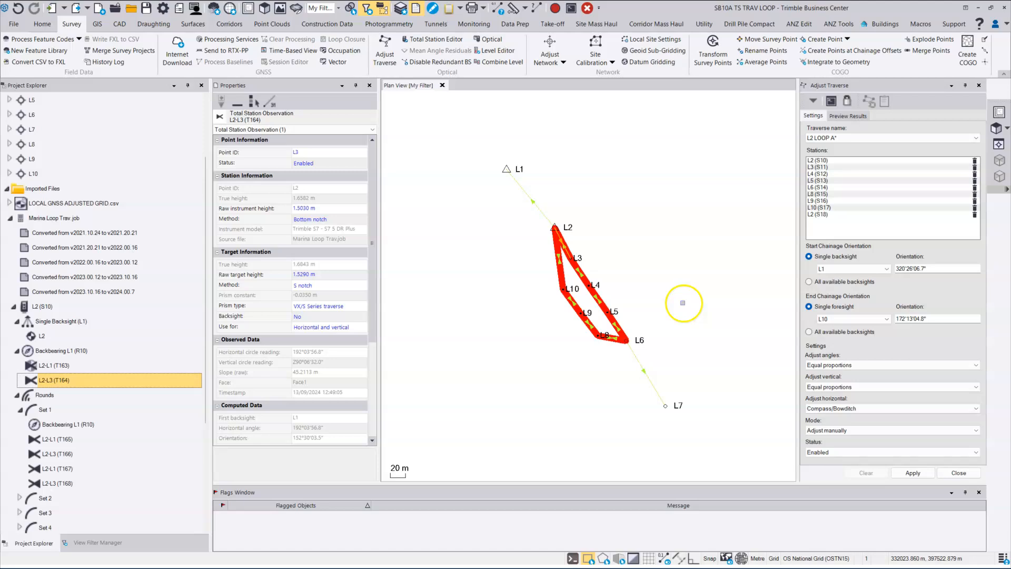
pyautogui.moveTo(685, 304); pyautogui.dragTo(723, 316, button='middle')
pyautogui.scroll(2, 724, 316)
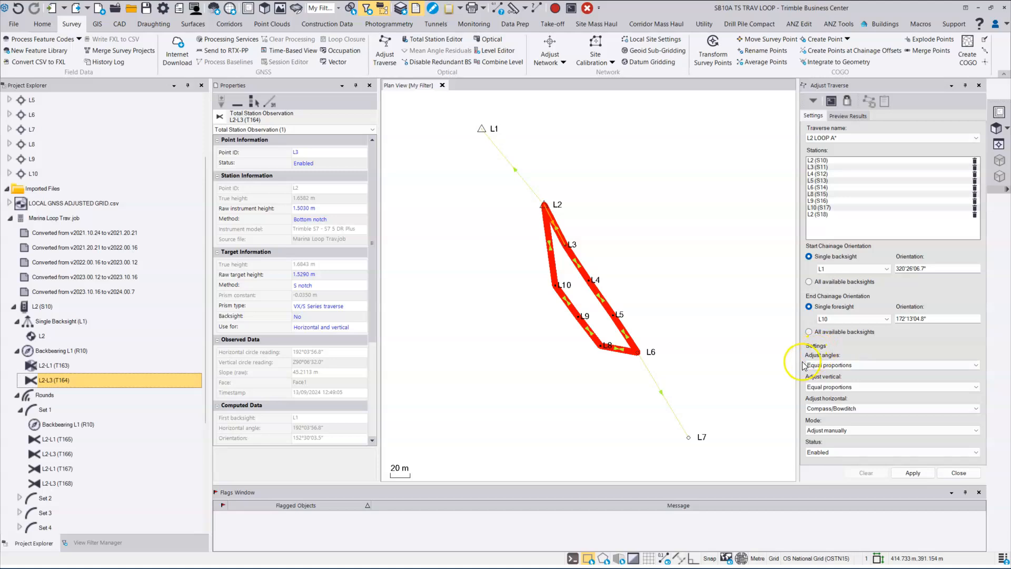
pyautogui.click(860, 367)
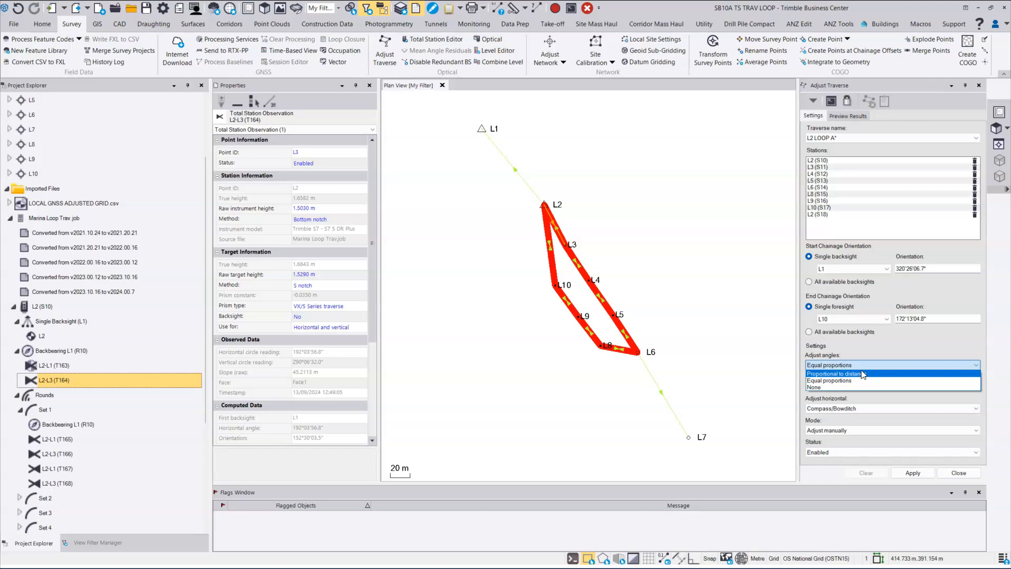
pyautogui.click(821, 427)
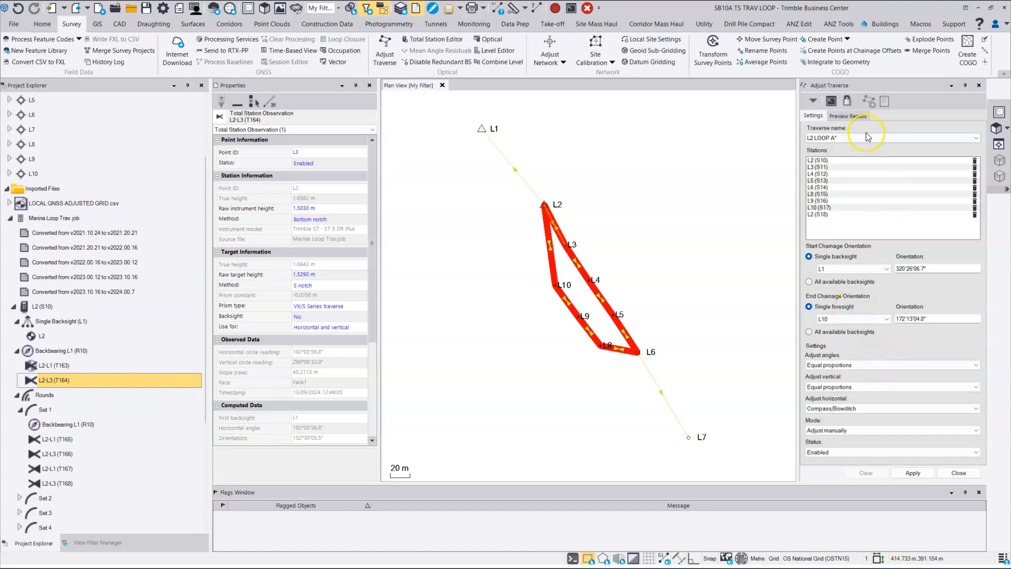
# Step: Preview the adjustment results and review orientation, adjusted point count, stations 1–9 and angular misclosure
pyautogui.click(844, 117)
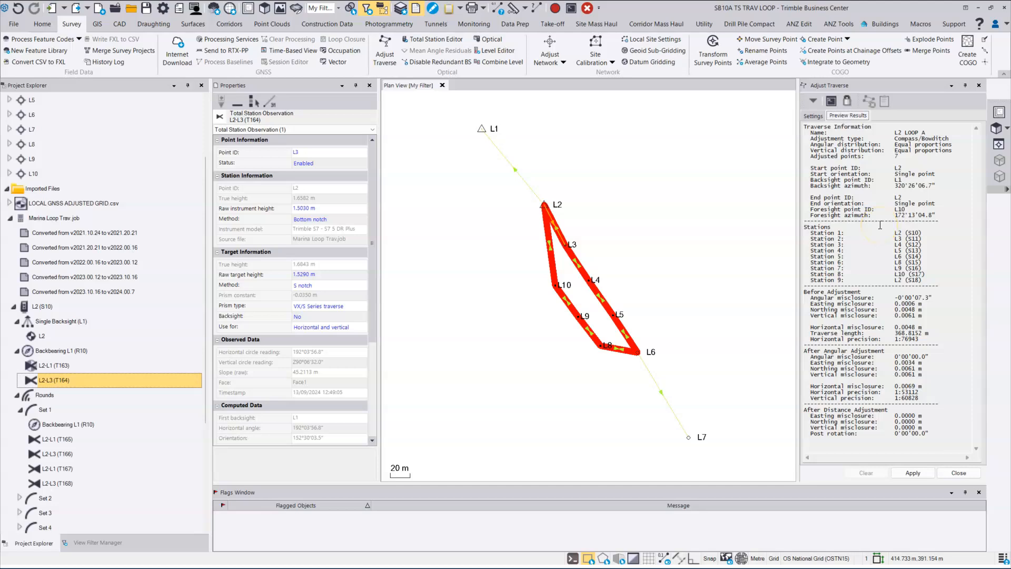
pyautogui.moveTo(931, 215); pyautogui.dragTo(791, 168)
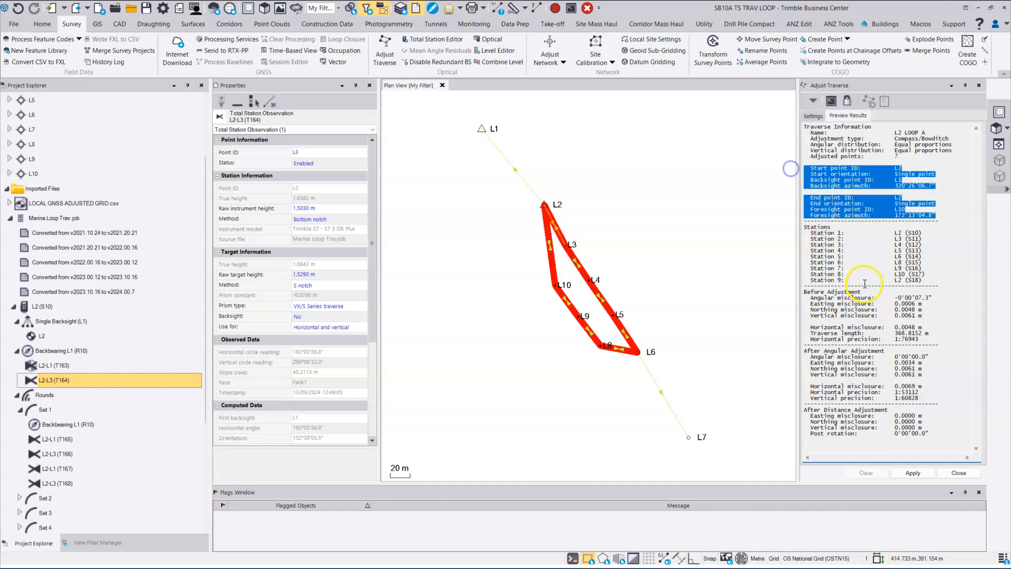
pyautogui.click(875, 156)
pyautogui.moveTo(916, 155); pyautogui.dragTo(802, 154)
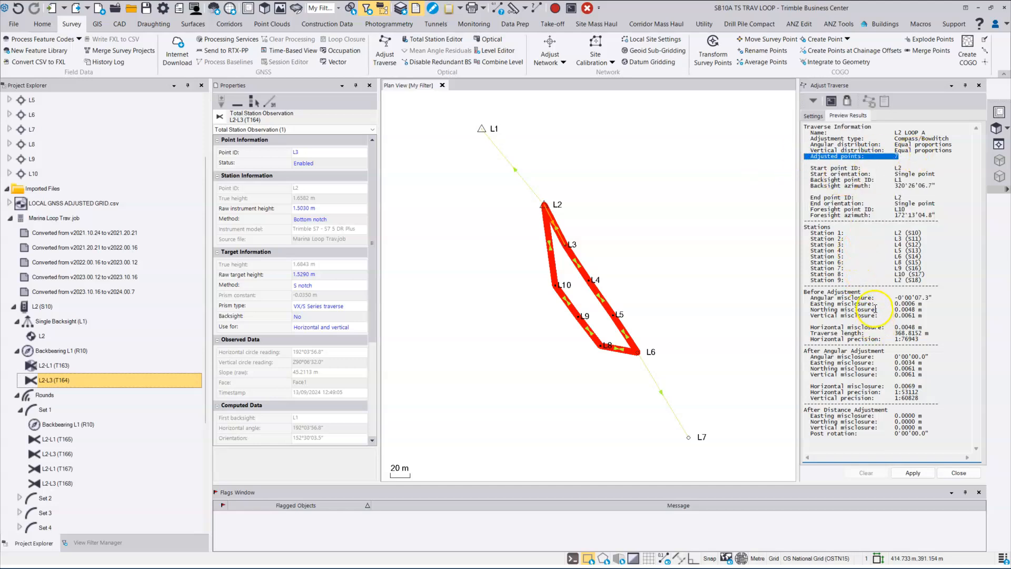
pyautogui.moveTo(927, 282); pyautogui.dragTo(796, 234)
pyautogui.click(858, 330)
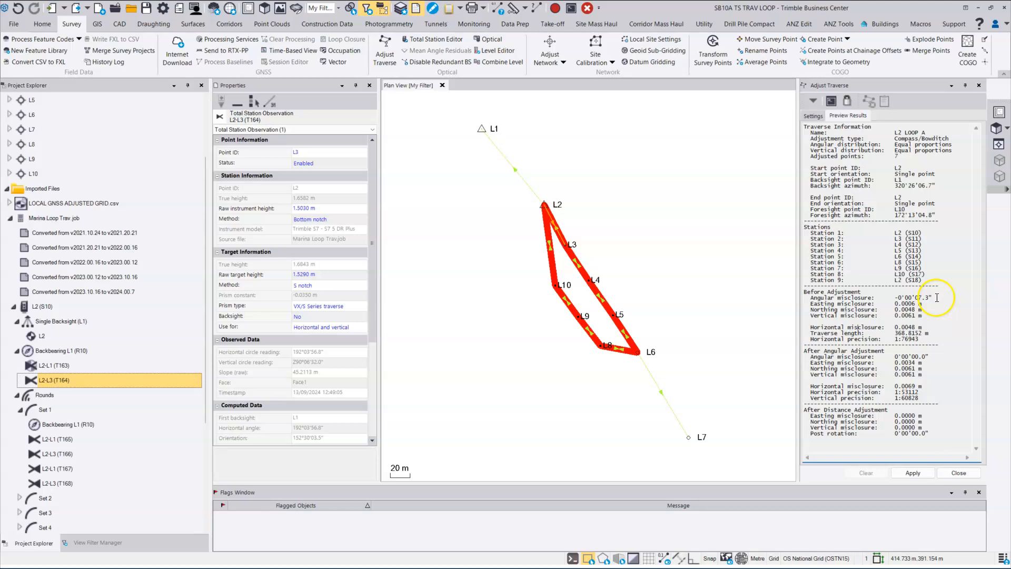
pyautogui.moveTo(935, 298); pyautogui.dragTo(804, 300)
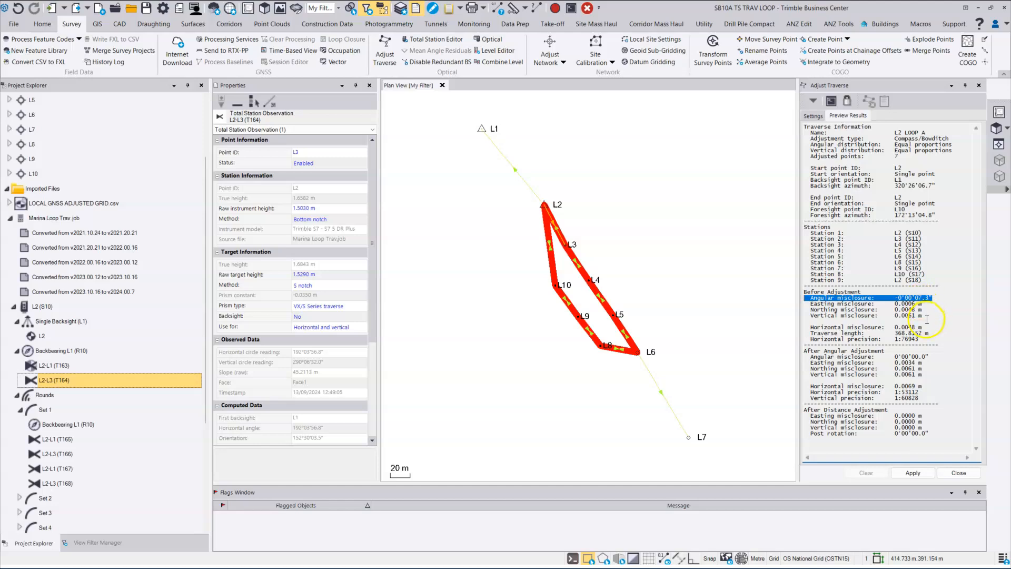
pyautogui.click(894, 382)
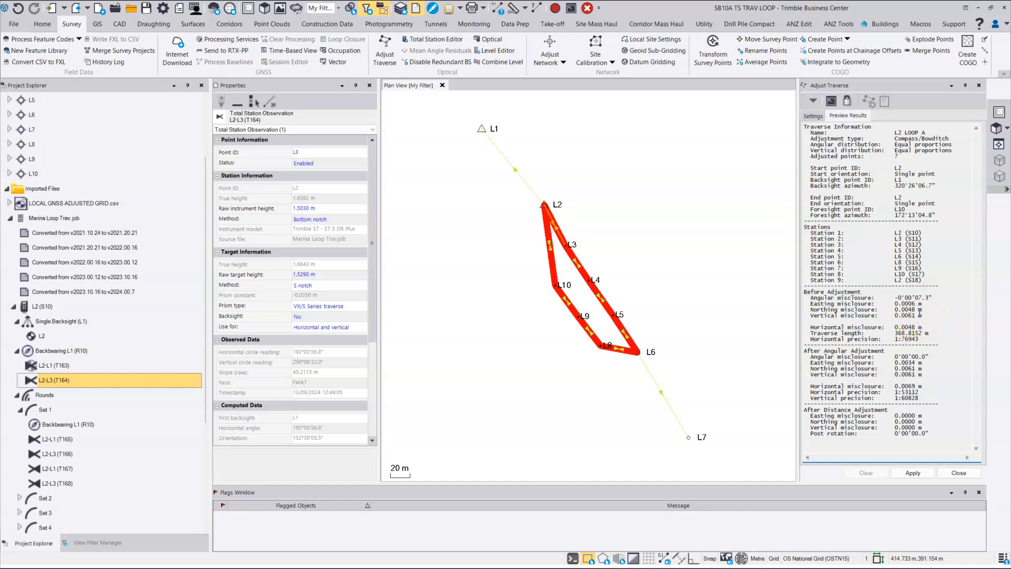
# Step: Review the easting/northing misclosures, the 0.0061 m vertical and 0.0048 m horizontal misclosures
pyautogui.moveTo(926, 307); pyautogui.dragTo(811, 301)
pyautogui.moveTo(925, 310); pyautogui.dragTo(831, 310)
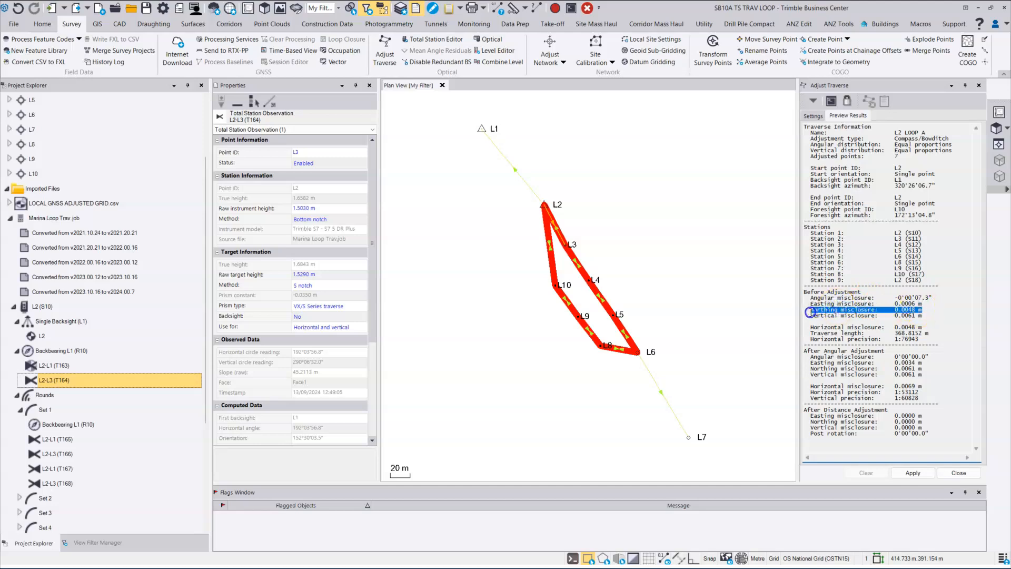
pyautogui.moveTo(927, 309); pyautogui.dragTo(814, 311)
pyautogui.click(852, 326)
pyautogui.moveTo(922, 316); pyautogui.dragTo(810, 318)
pyautogui.click(845, 328)
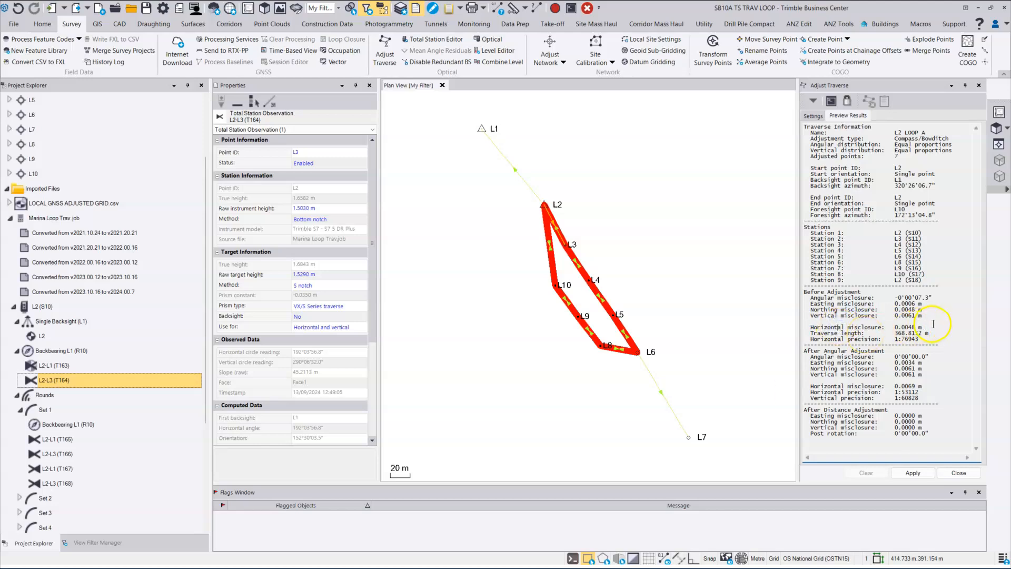
pyautogui.click(923, 326)
pyautogui.moveTo(904, 327); pyautogui.dragTo(894, 326)
pyautogui.click(919, 333)
# Step: Review traverse length 368.8152 m, precision 1:76943, and post-angular-adjustment misclosures including 0.0069 m
pyautogui.moveTo(921, 335); pyautogui.dragTo(906, 337)
pyautogui.moveTo(927, 342); pyautogui.dragTo(894, 337)
pyautogui.click(909, 340)
pyautogui.moveTo(931, 357); pyautogui.dragTo(791, 358)
pyautogui.click(779, 443)
pyautogui.moveTo(923, 386); pyautogui.dragTo(813, 385)
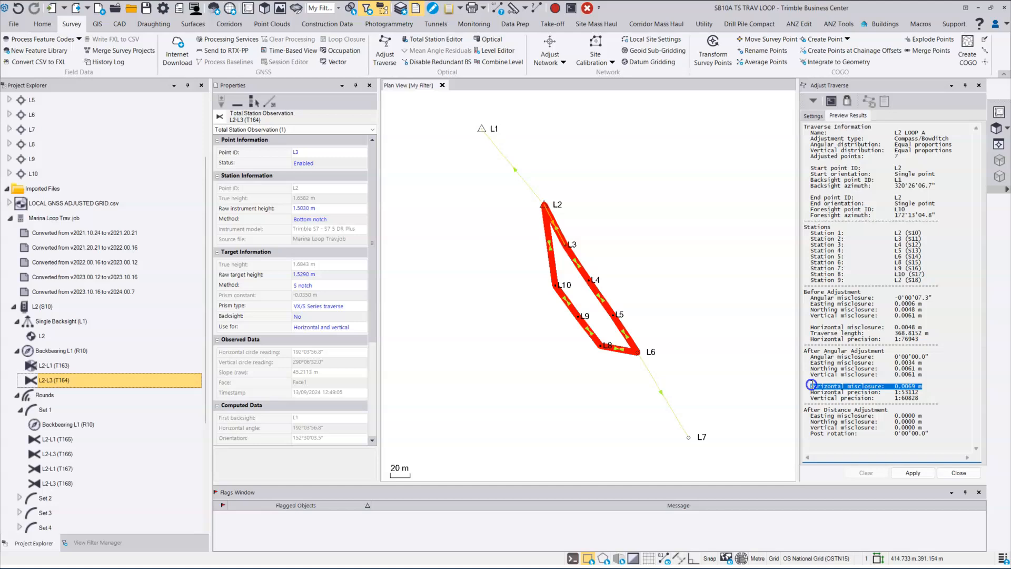
pyautogui.click(878, 396)
pyautogui.moveTo(922, 393); pyautogui.dragTo(812, 394)
pyautogui.click(783, 479)
pyautogui.moveTo(927, 399); pyautogui.dragTo(806, 397)
pyautogui.click(855, 417)
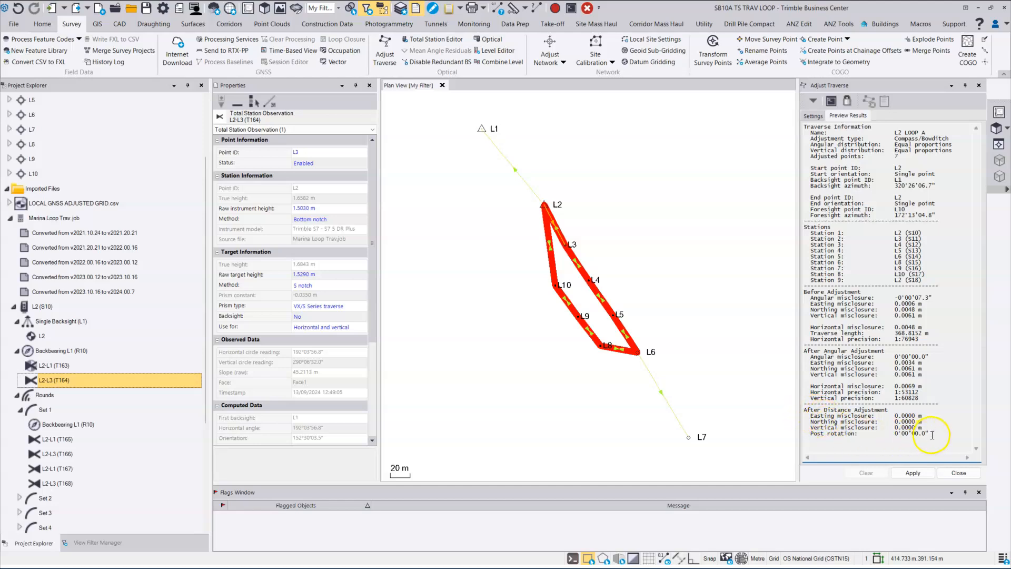
pyautogui.moveTo(932, 434); pyautogui.dragTo(799, 412)
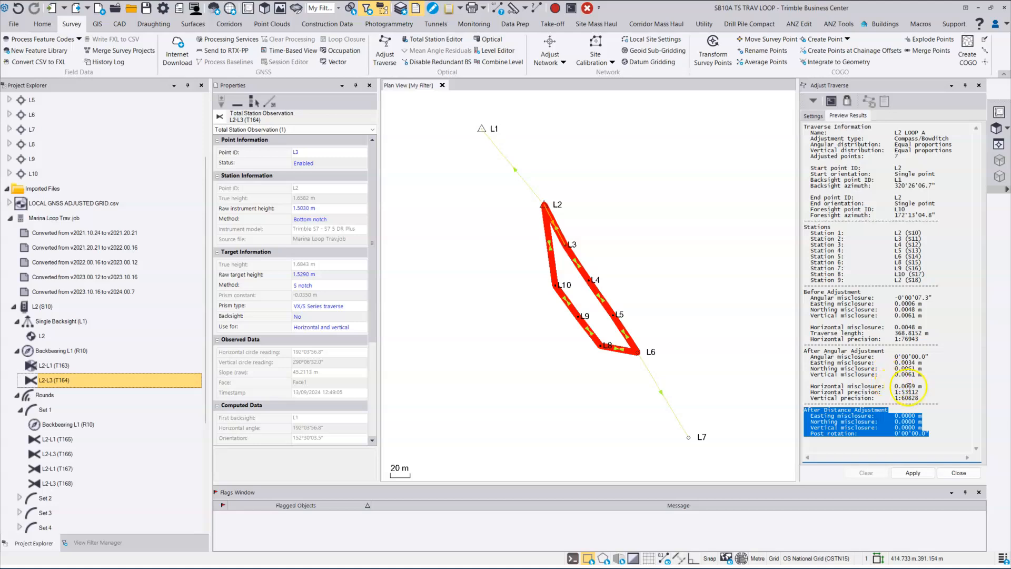
pyautogui.moveTo(924, 388); pyautogui.dragTo(890, 384)
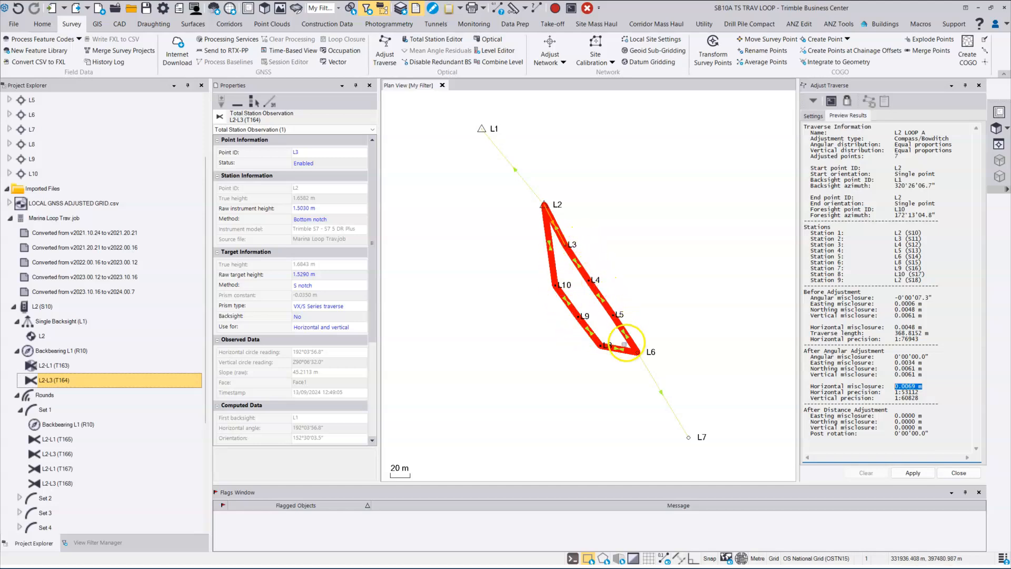
pyautogui.click(874, 422)
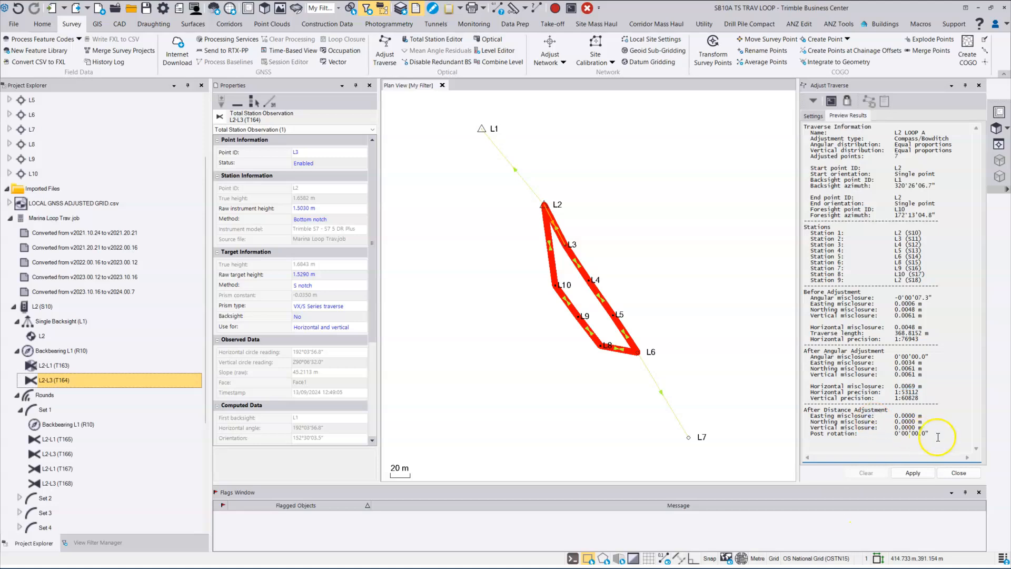
pyautogui.moveTo(935, 437); pyautogui.dragTo(770, 410)
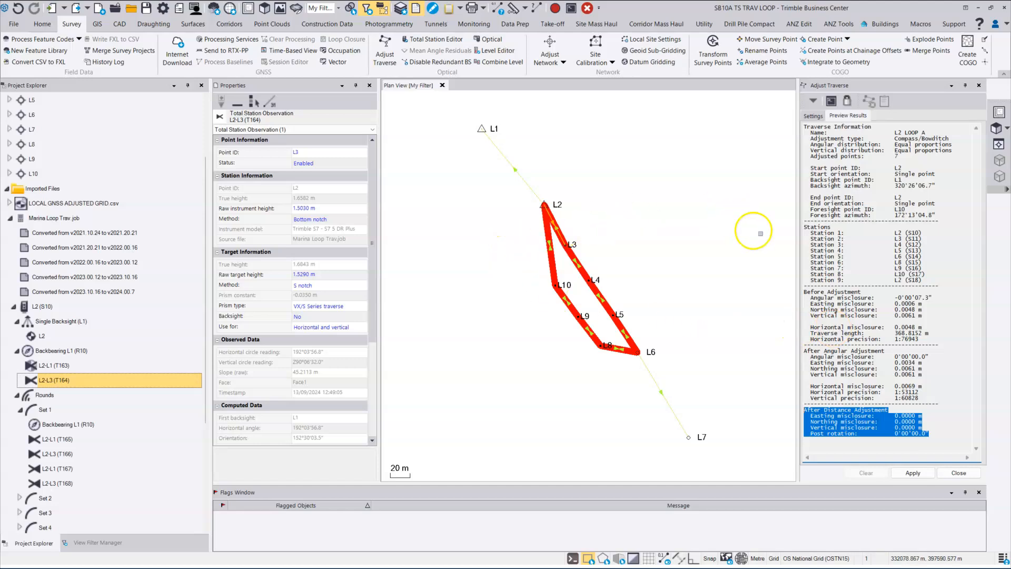
pyautogui.moveTo(948, 434); pyautogui.dragTo(793, 223)
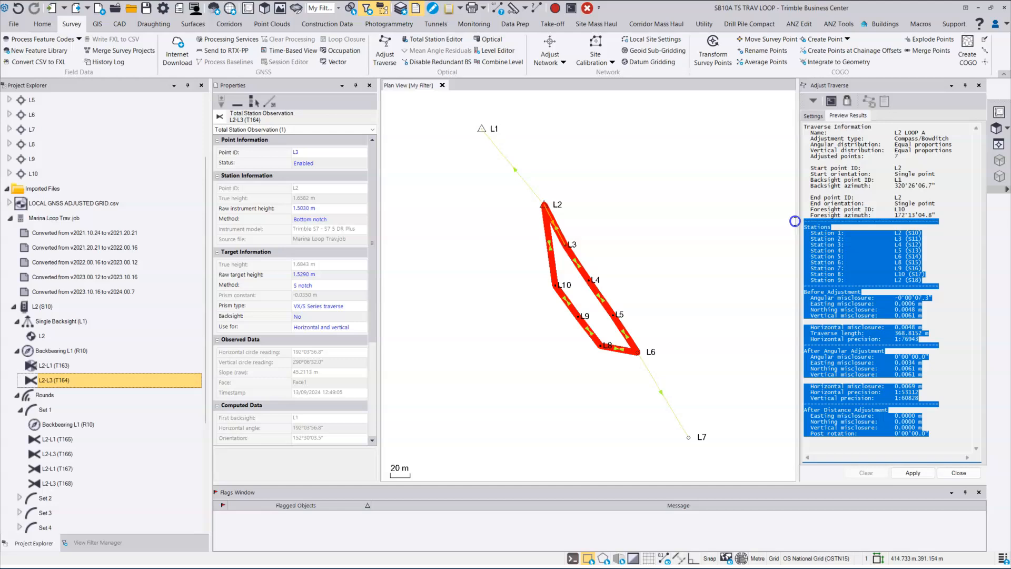
pyautogui.click(954, 433)
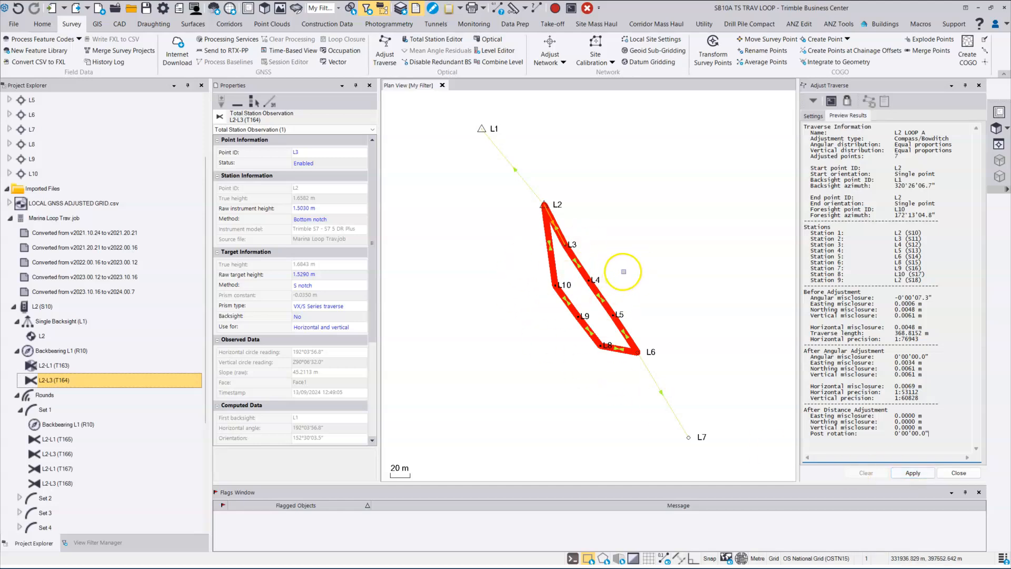
# Step: Apply the Compass/Bowditch adjustment to L2 LOOP A and collapse Imported Files in the project tree
pyautogui.click(914, 473)
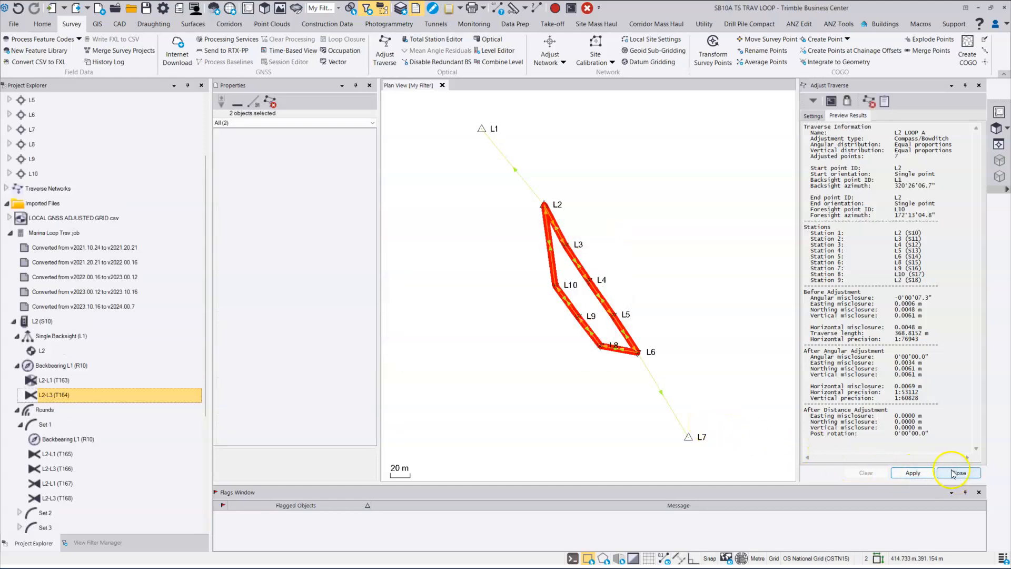
pyautogui.click(7, 204)
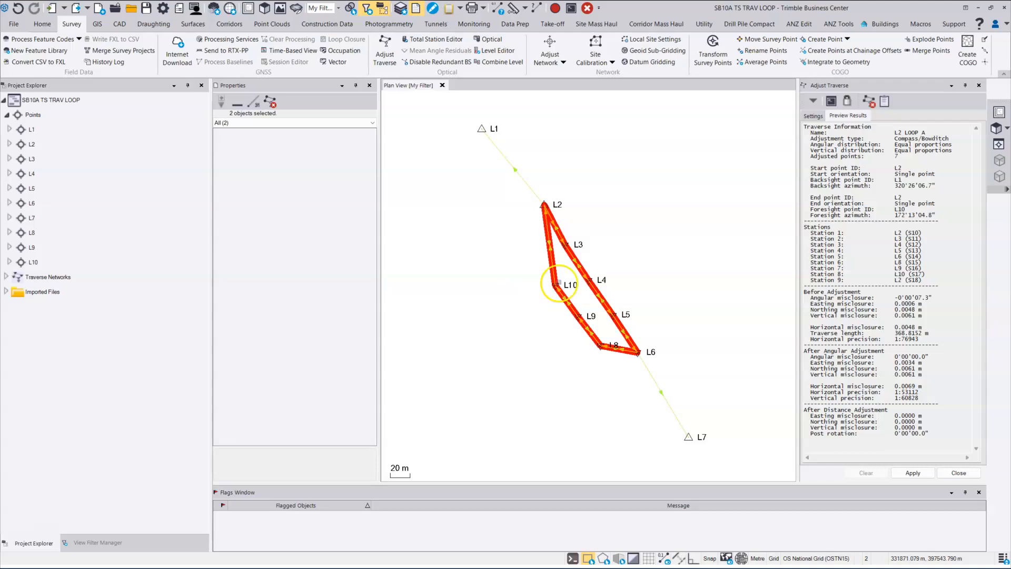
# Step: Inspect point L4's Traverse Adjusted coordinate record in Project Explorer
pyautogui.click(9, 173)
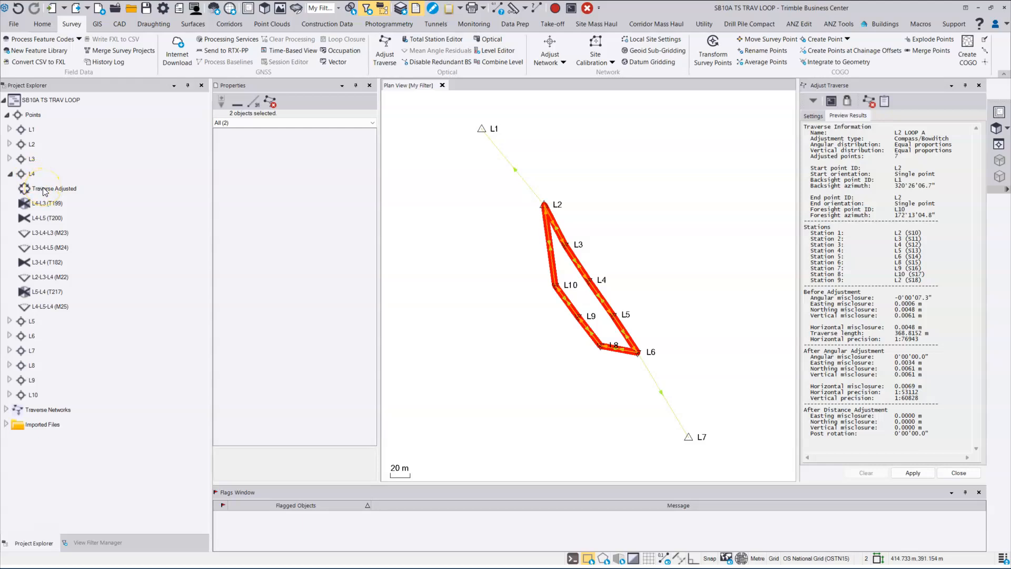
pyautogui.click(59, 190)
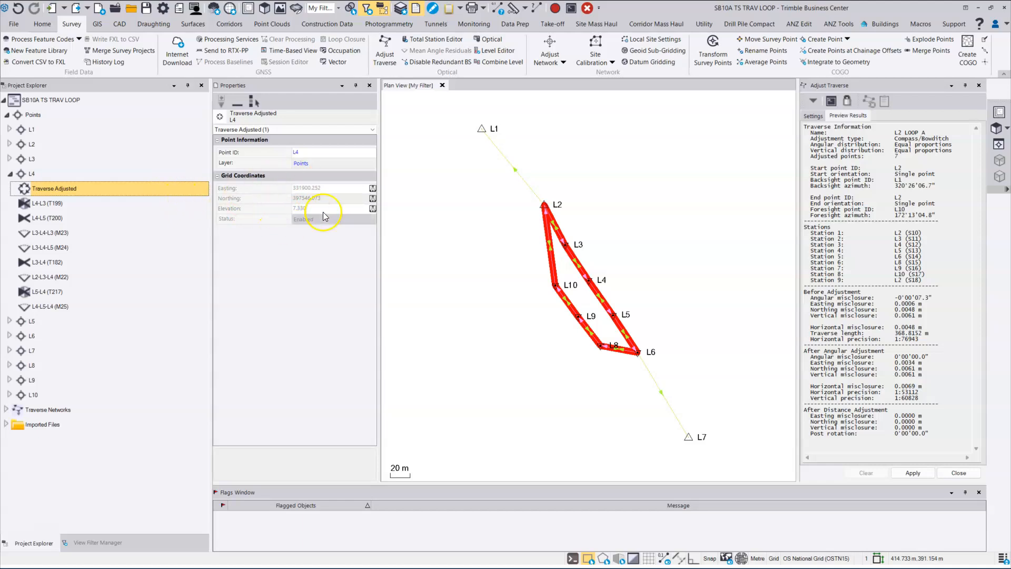
pyautogui.click(10, 174)
pyautogui.click(10, 175)
pyautogui.click(10, 174)
# Step: Check point L7's sources and generate the Traverse Adjustment Report for L2 LOOP A
pyautogui.click(9, 219)
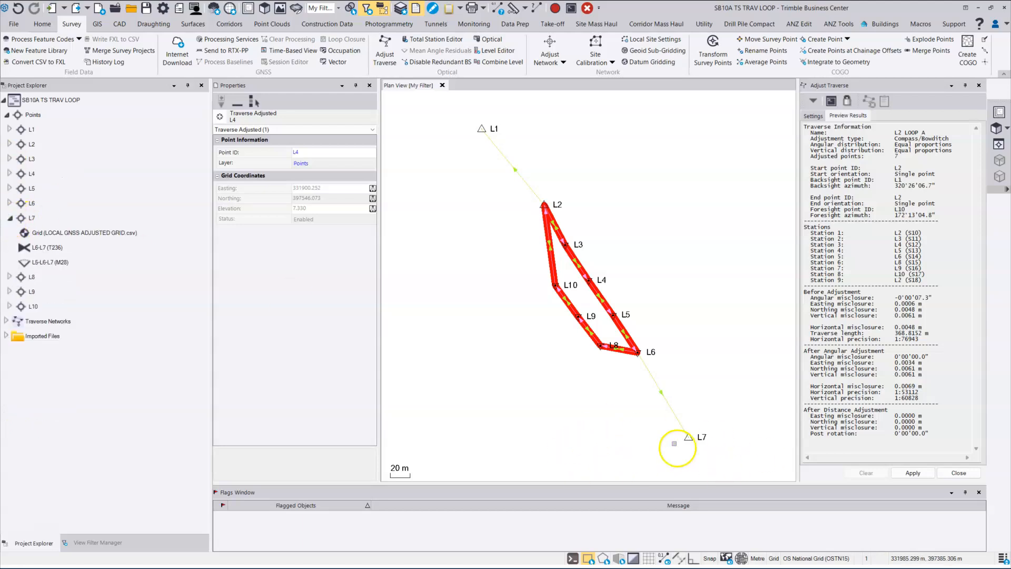
pyautogui.click(9, 217)
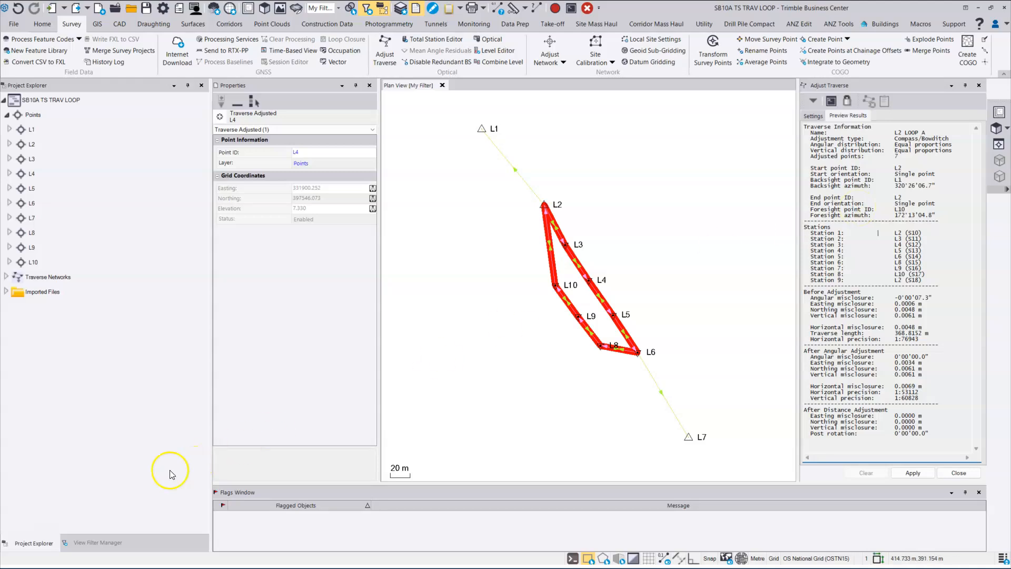
pyautogui.click(884, 103)
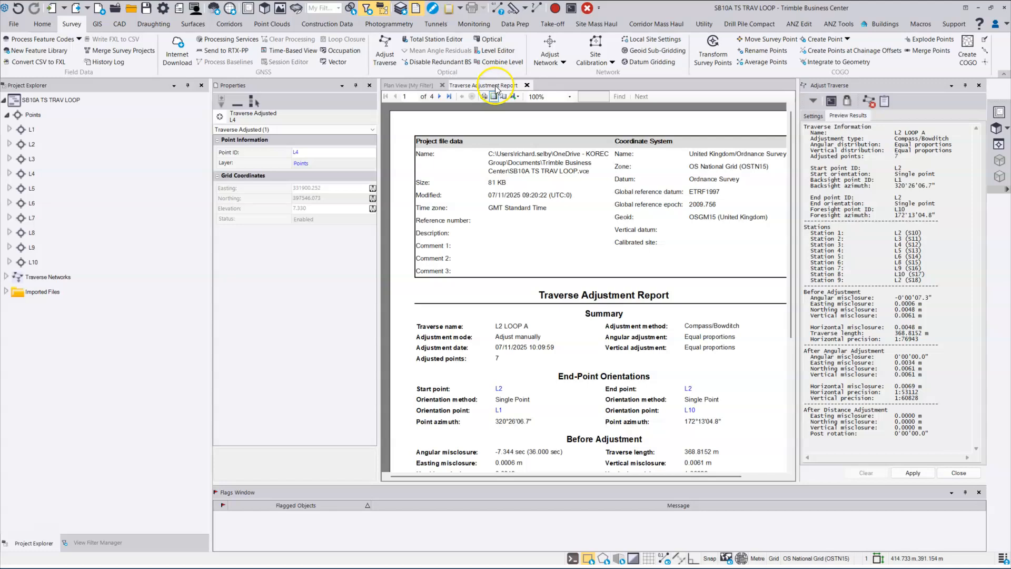
# Step: Scroll through all four pages of the Traverse Adjustment Report
pyautogui.scroll(-3, 536, 276)
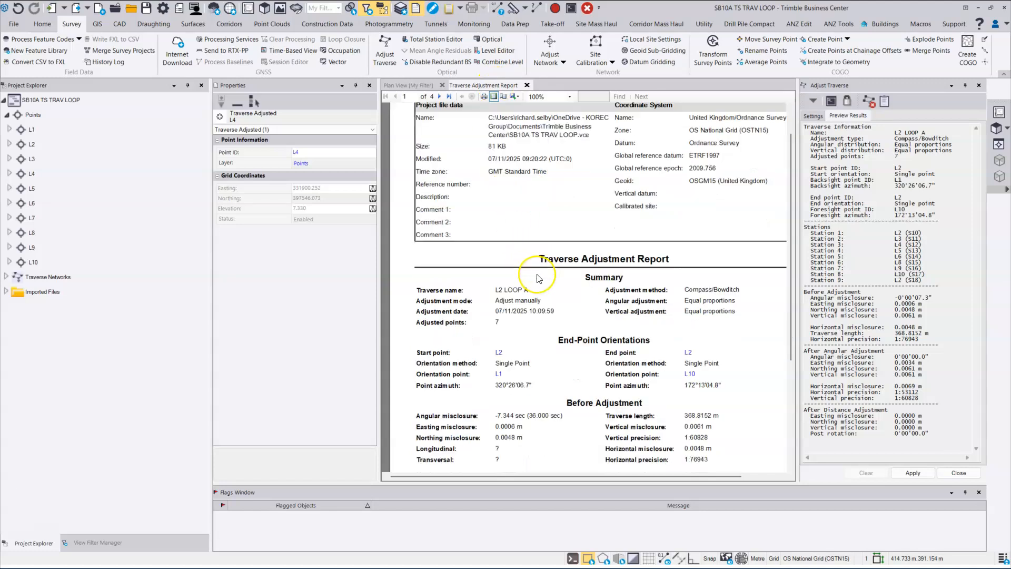
pyautogui.scroll(-10, 537, 279)
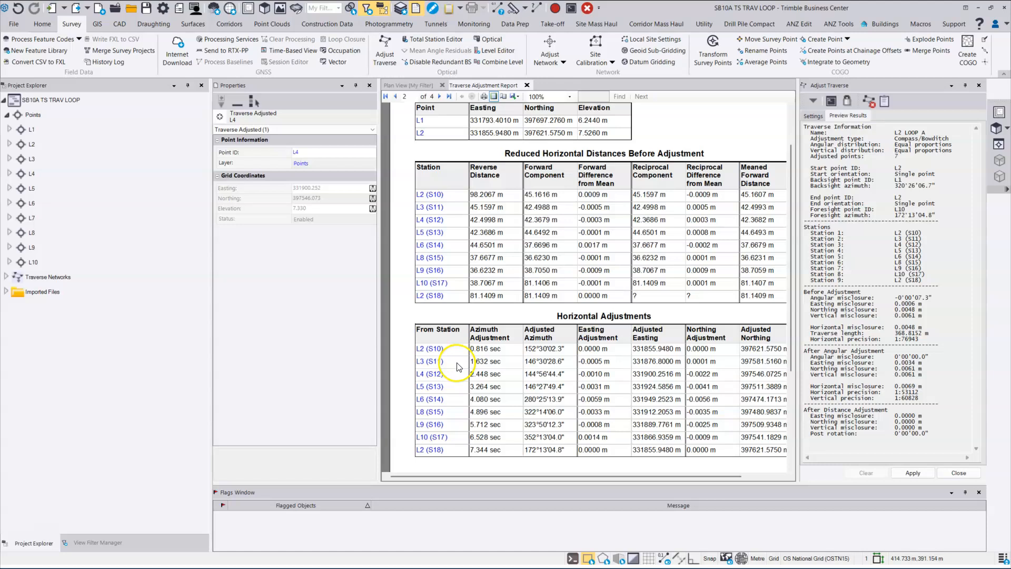
pyautogui.scroll(-3, 464, 368)
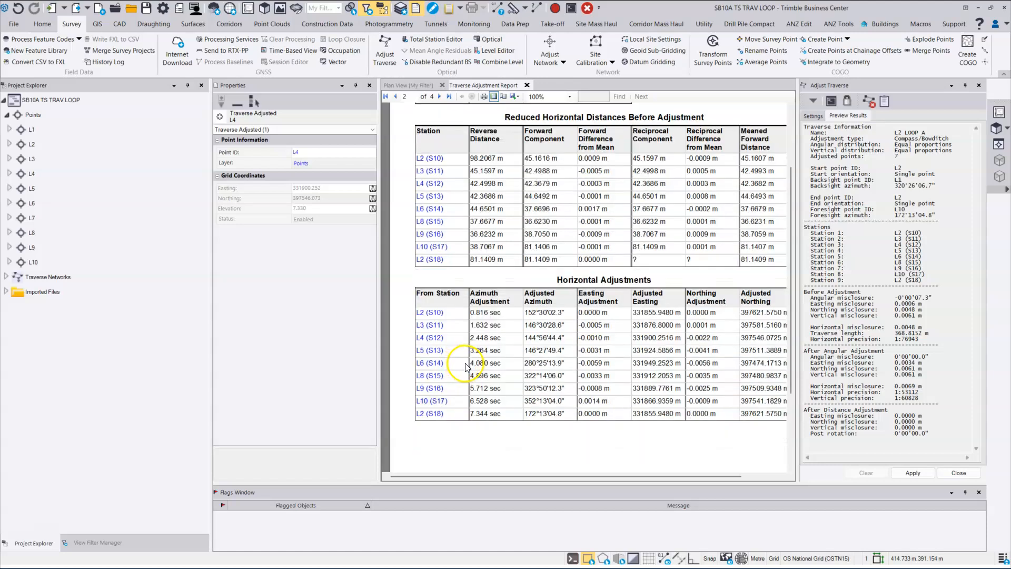
pyautogui.scroll(-3, 479, 356)
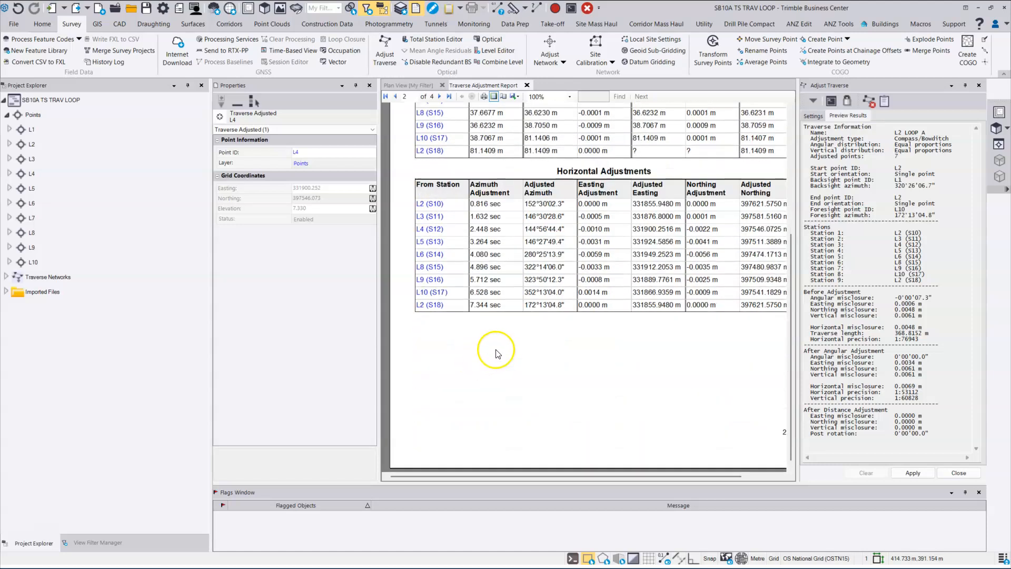
pyautogui.scroll(-3, 508, 354)
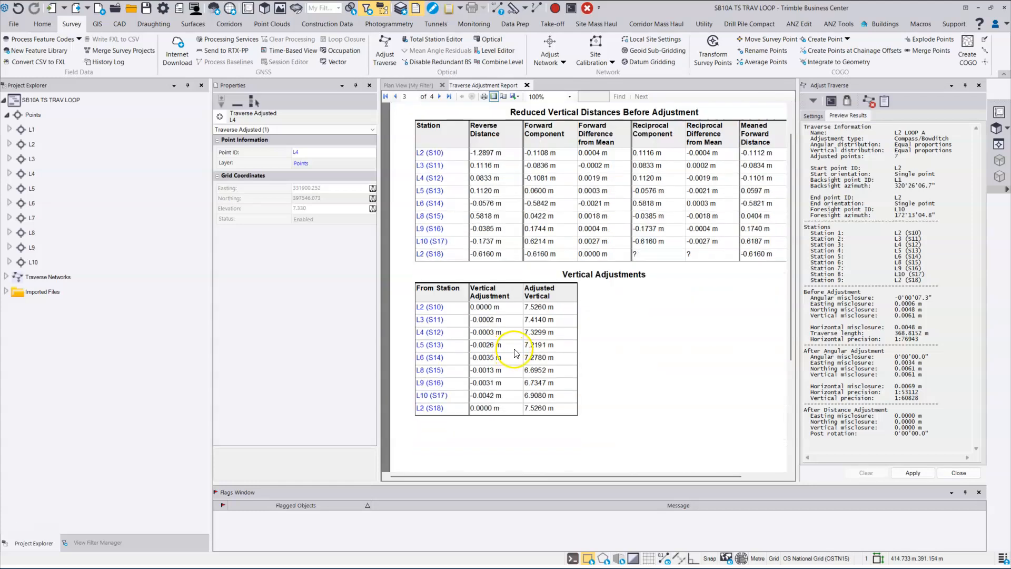
pyautogui.scroll(-9, 517, 353)
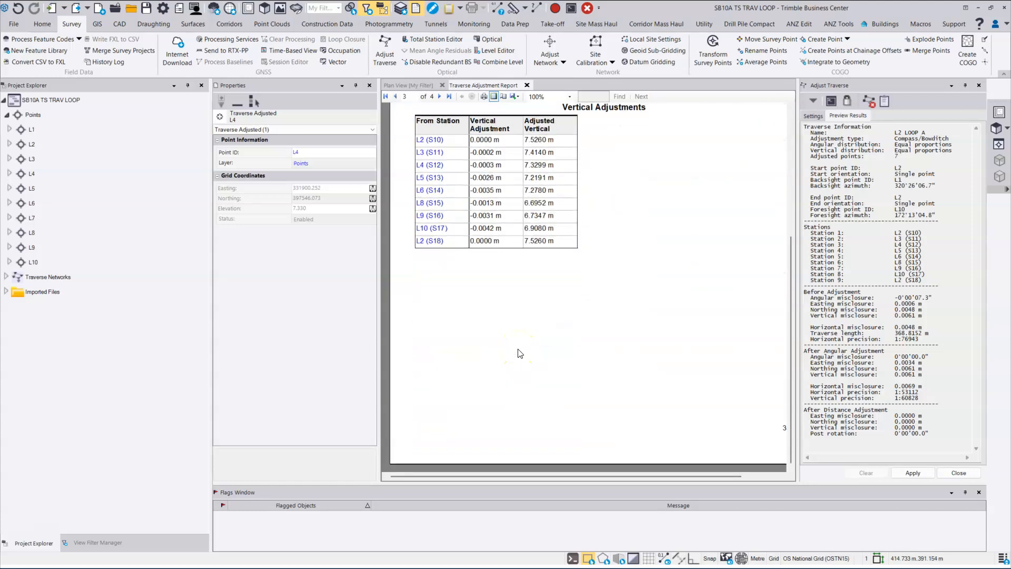
pyautogui.scroll(-2, 520, 353)
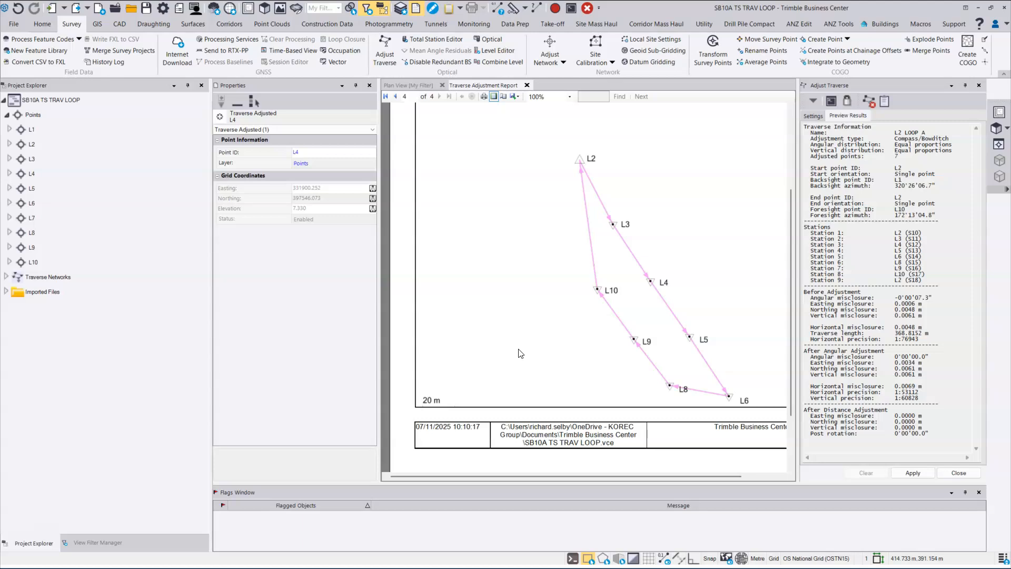
pyautogui.scroll(6, 525, 350)
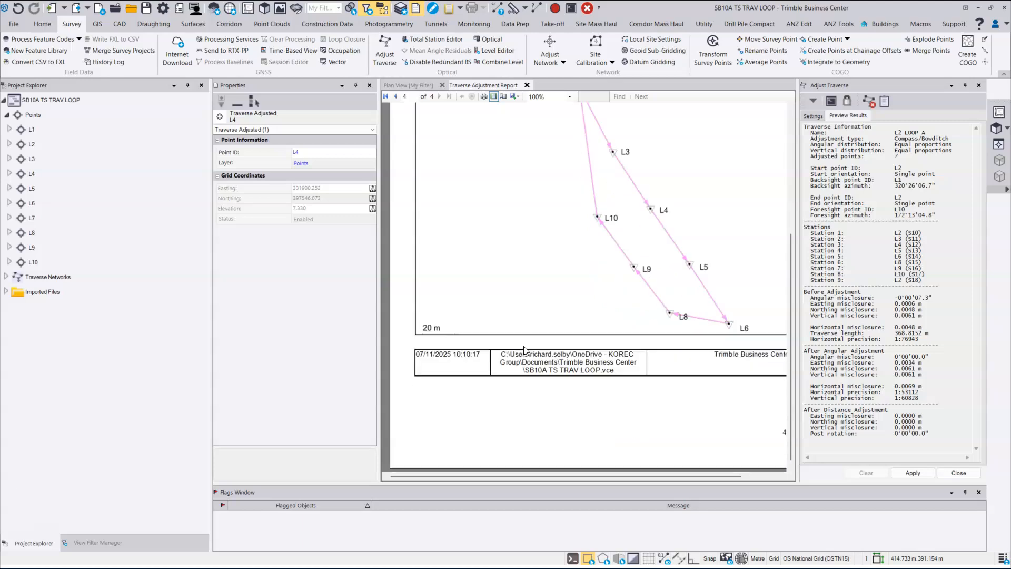
pyautogui.scroll(15, 525, 350)
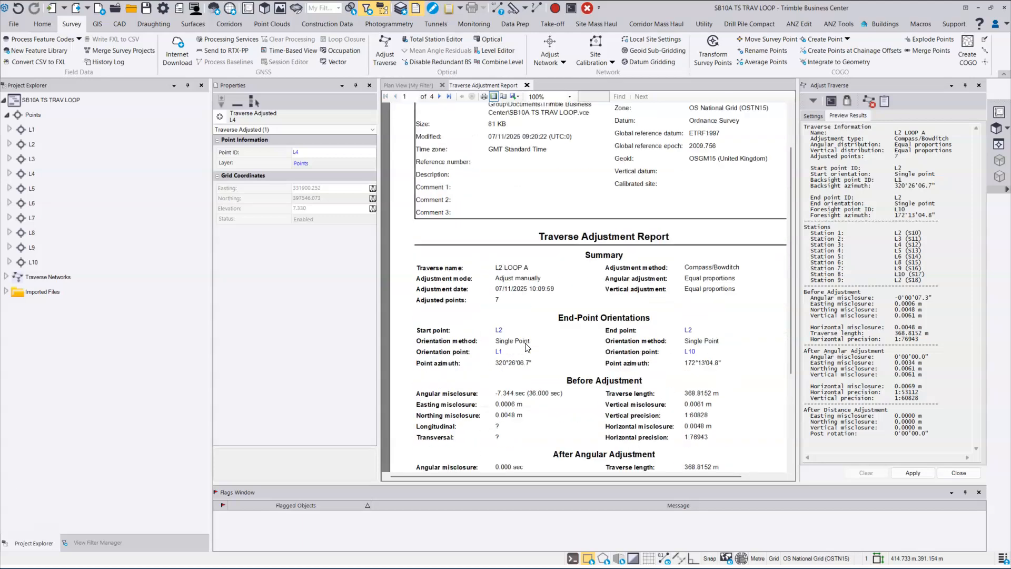
# Step: Return to the report's first page, check its export format options, and go back to the Plan View
pyautogui.click(541, 168)
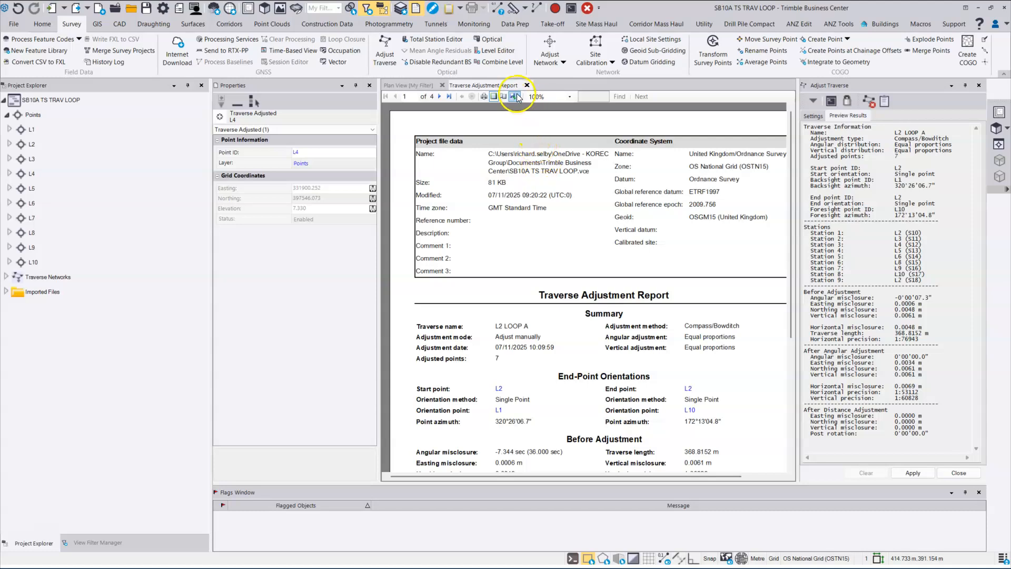
pyautogui.click(516, 97)
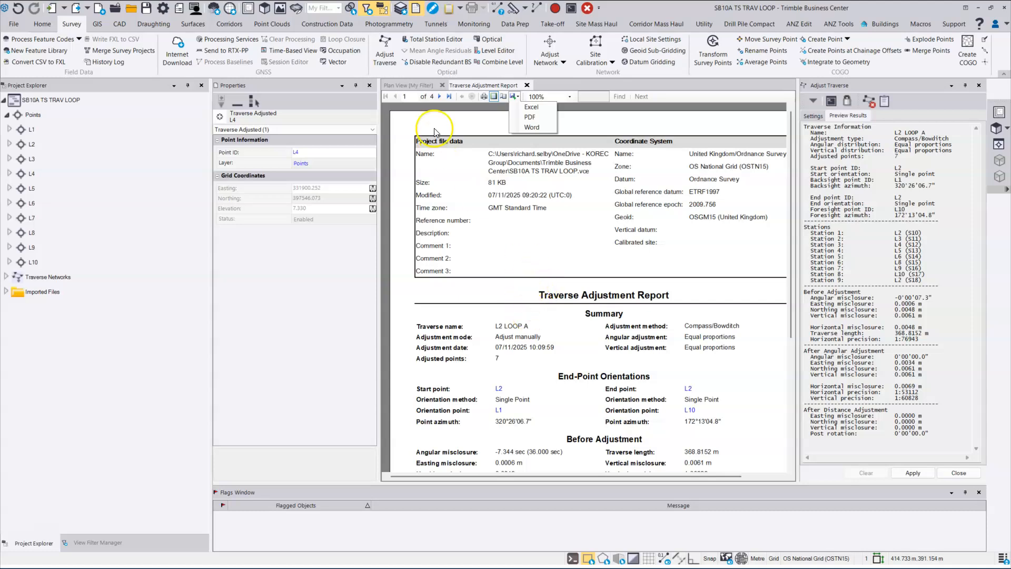
pyautogui.click(413, 84)
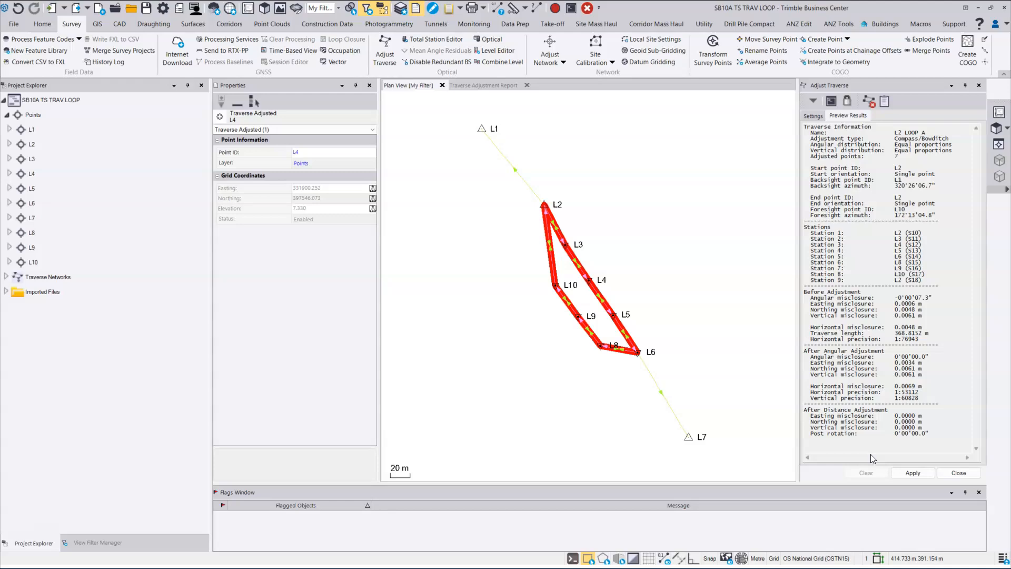
# Step: Close the Adjust Traverse panel and zoom and pan the plan to show adjusted points L2–L10
pyautogui.click(959, 473)
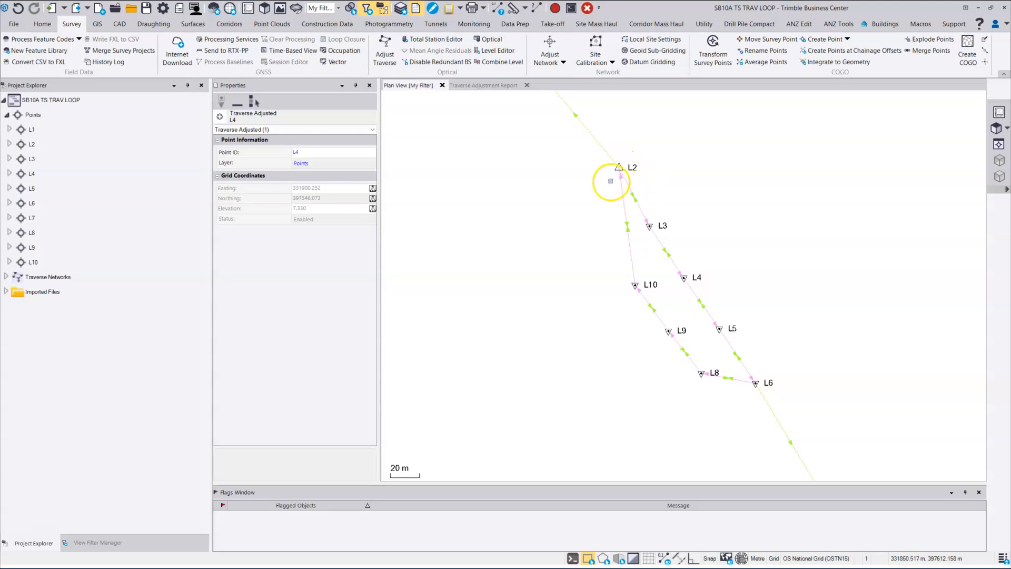
pyautogui.scroll(-3, 611, 180)
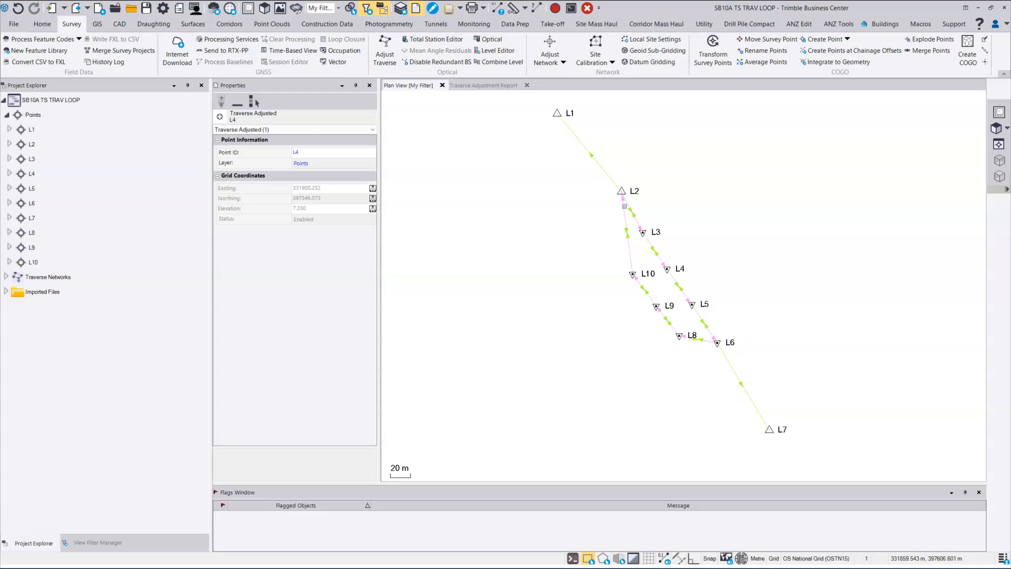
pyautogui.moveTo(625, 206); pyautogui.dragTo(636, 236, button='middle')
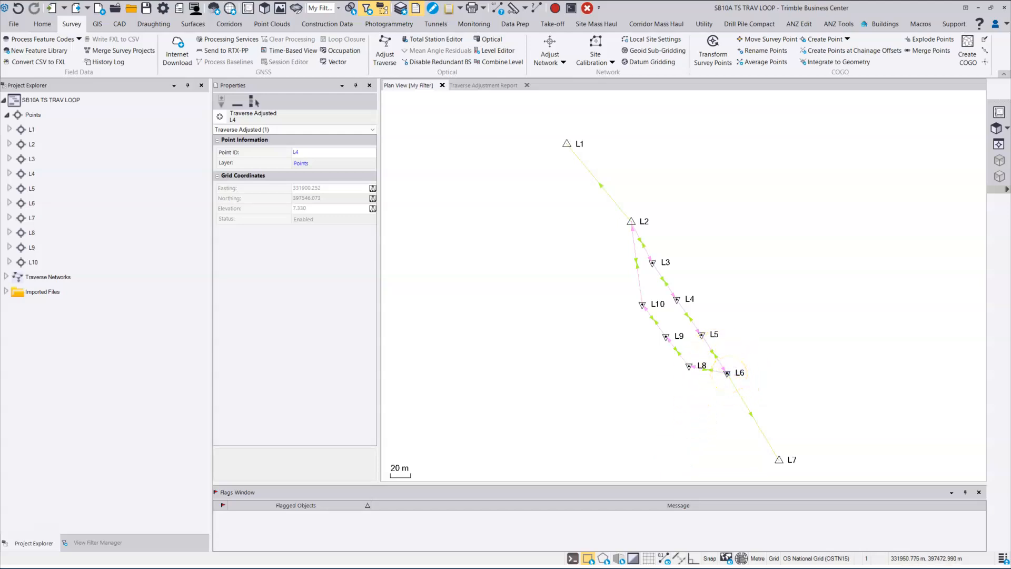
pyautogui.moveTo(726, 371)
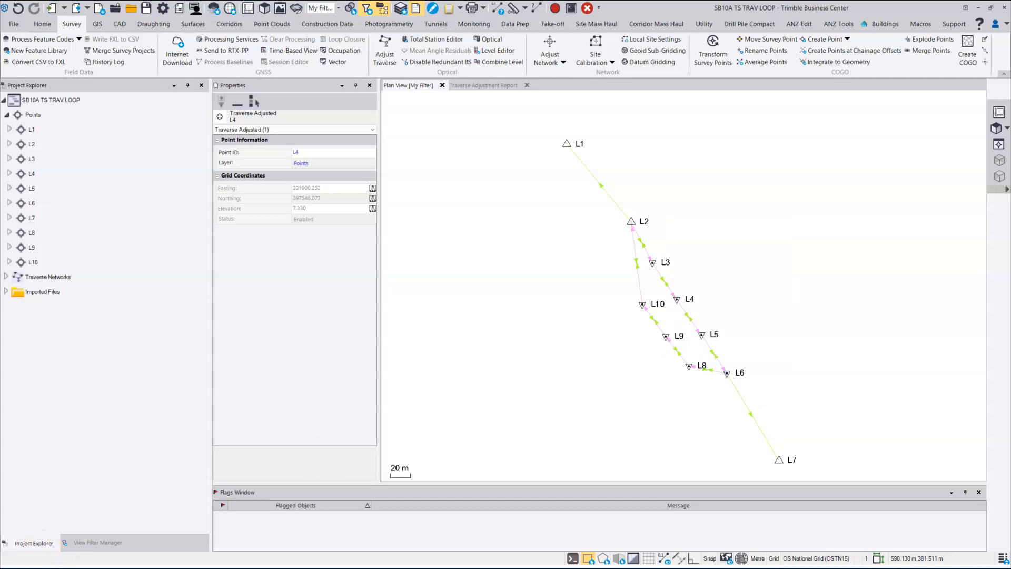